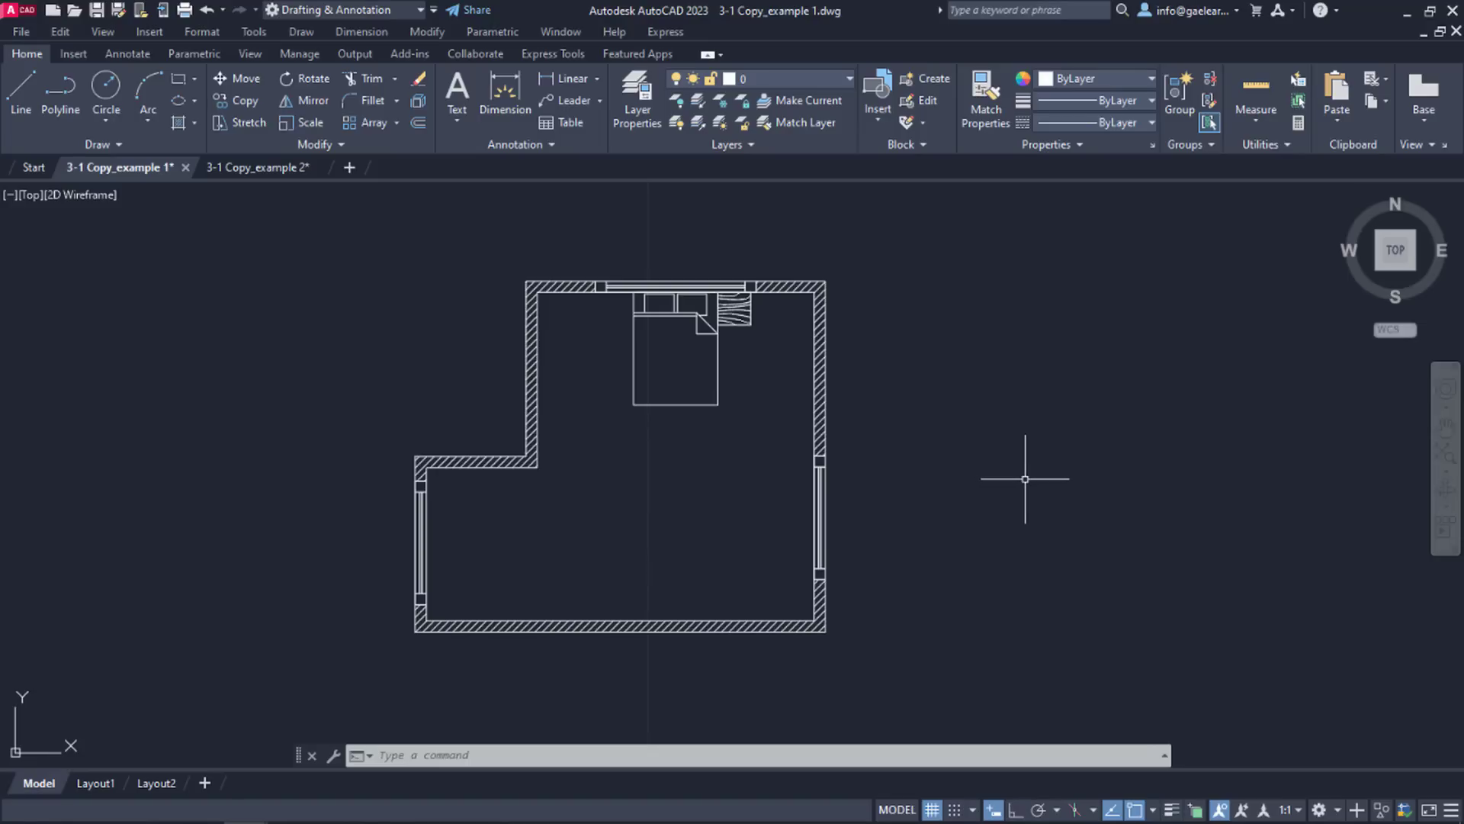
Step: Pan the floor plan right, then start the COPY command from the command line
{"action": "scroll", "coordinate": [750, 422], "scroll_direction": "up", "scroll_amount": 2}
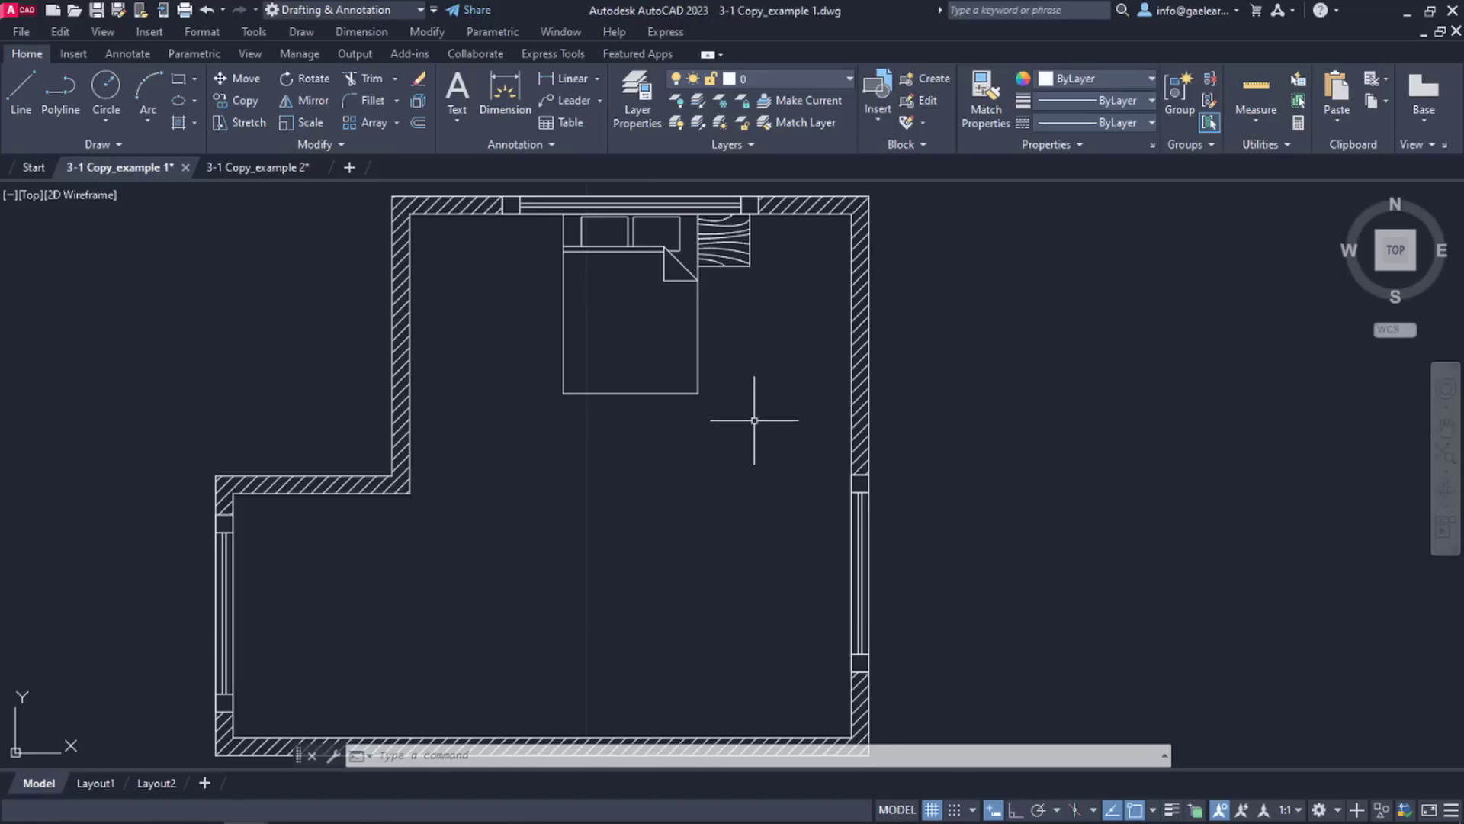
{"action": "middle_click_drag", "start_coordinate": [761, 416], "coordinate": [801, 421]}
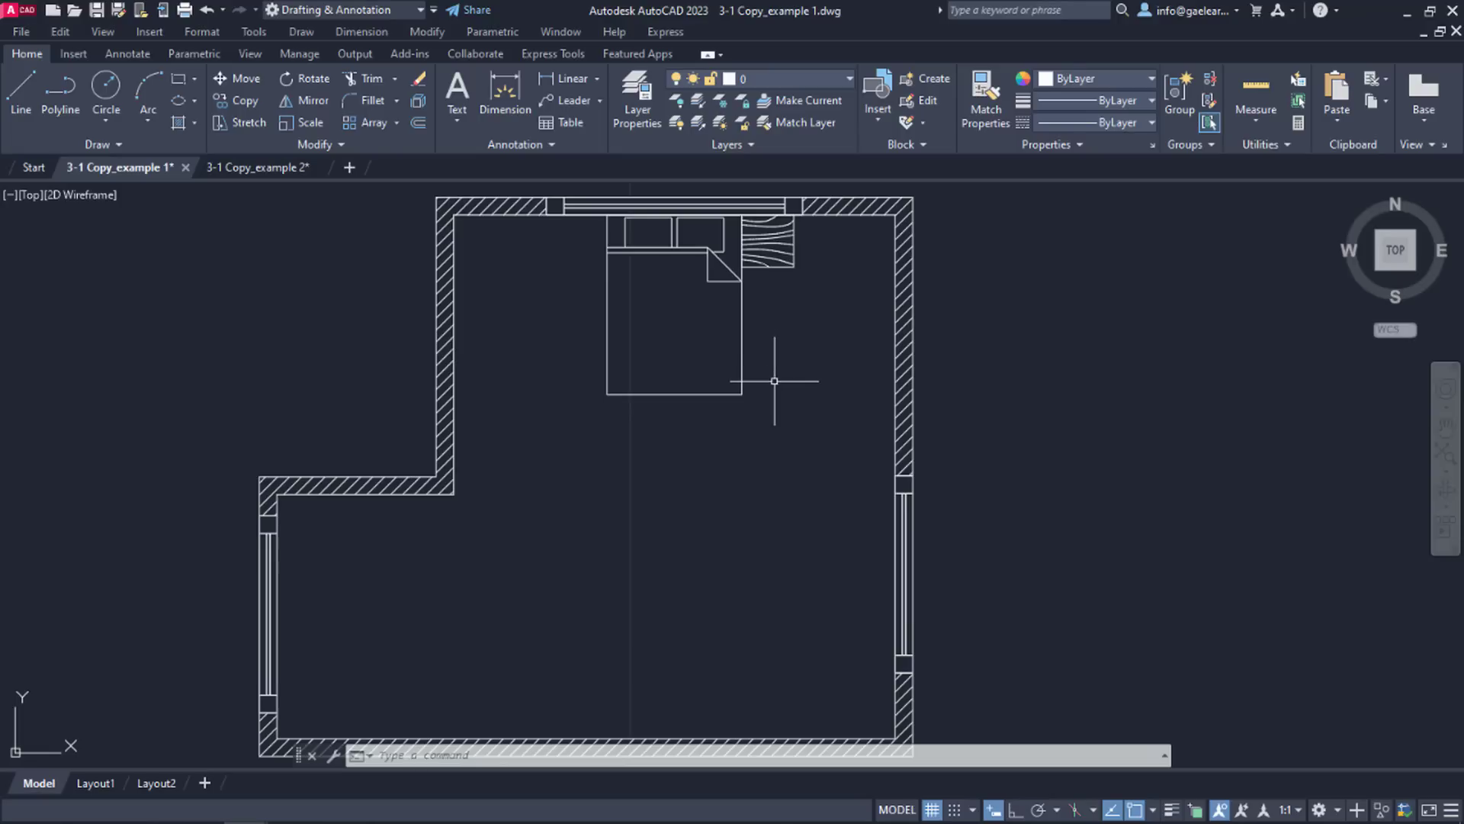
{"action": "left_click", "coordinate": [430, 32]}
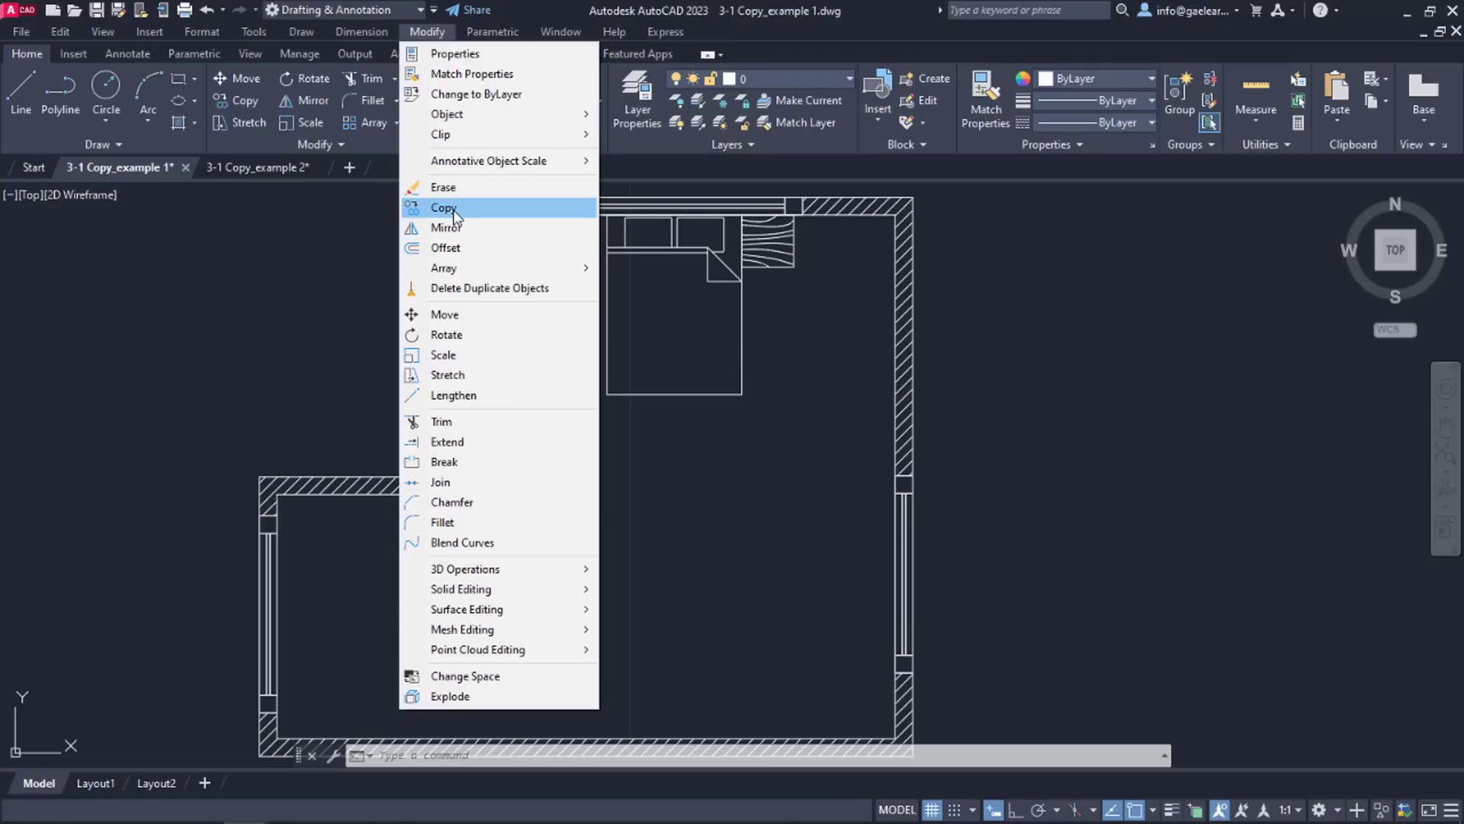
{"action": "key", "text": "Escape"}
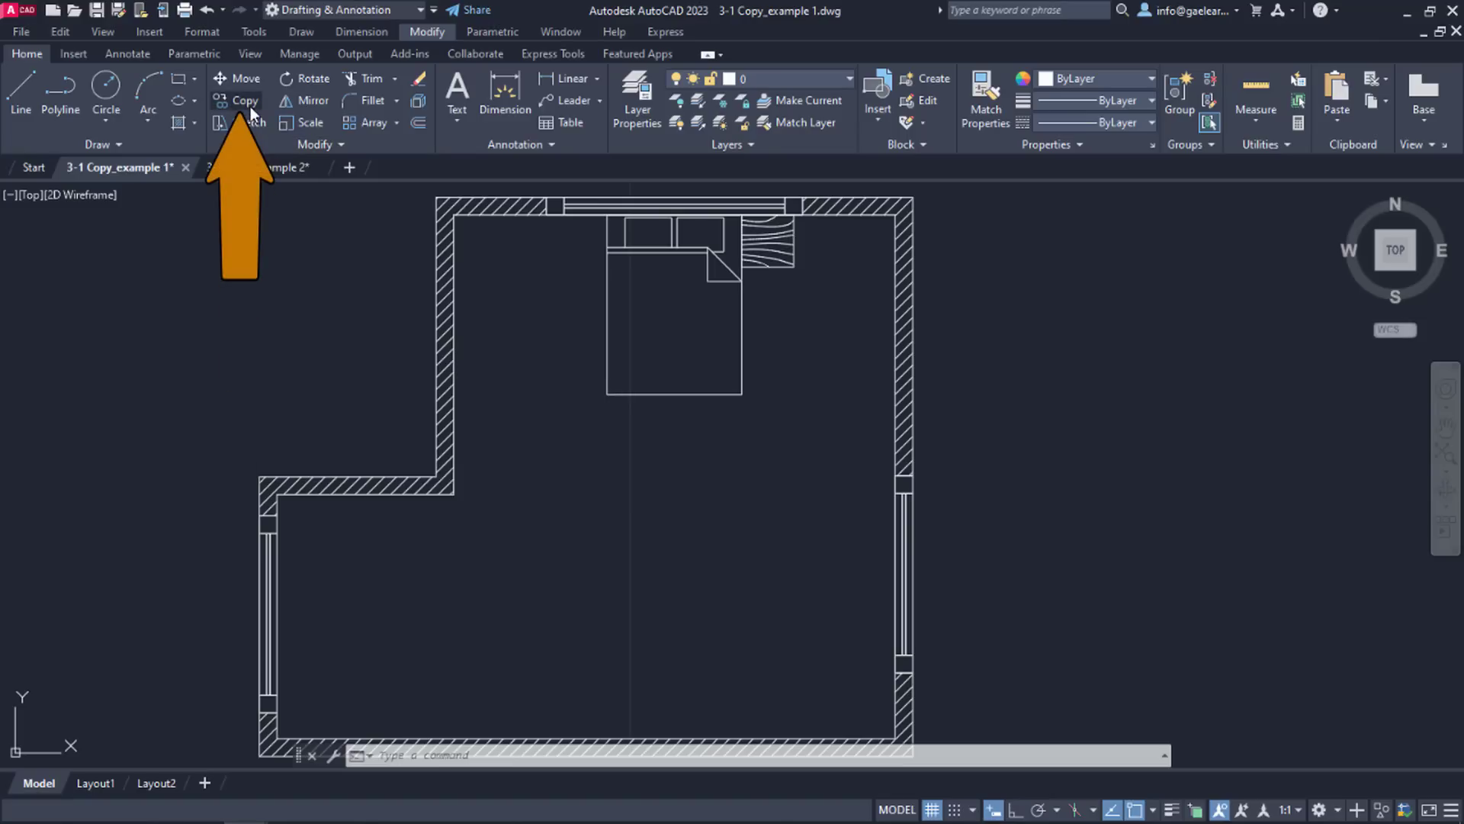
{"action": "left_click", "coordinate": [416, 755]}
{"action": "type", "text": "COPY"}
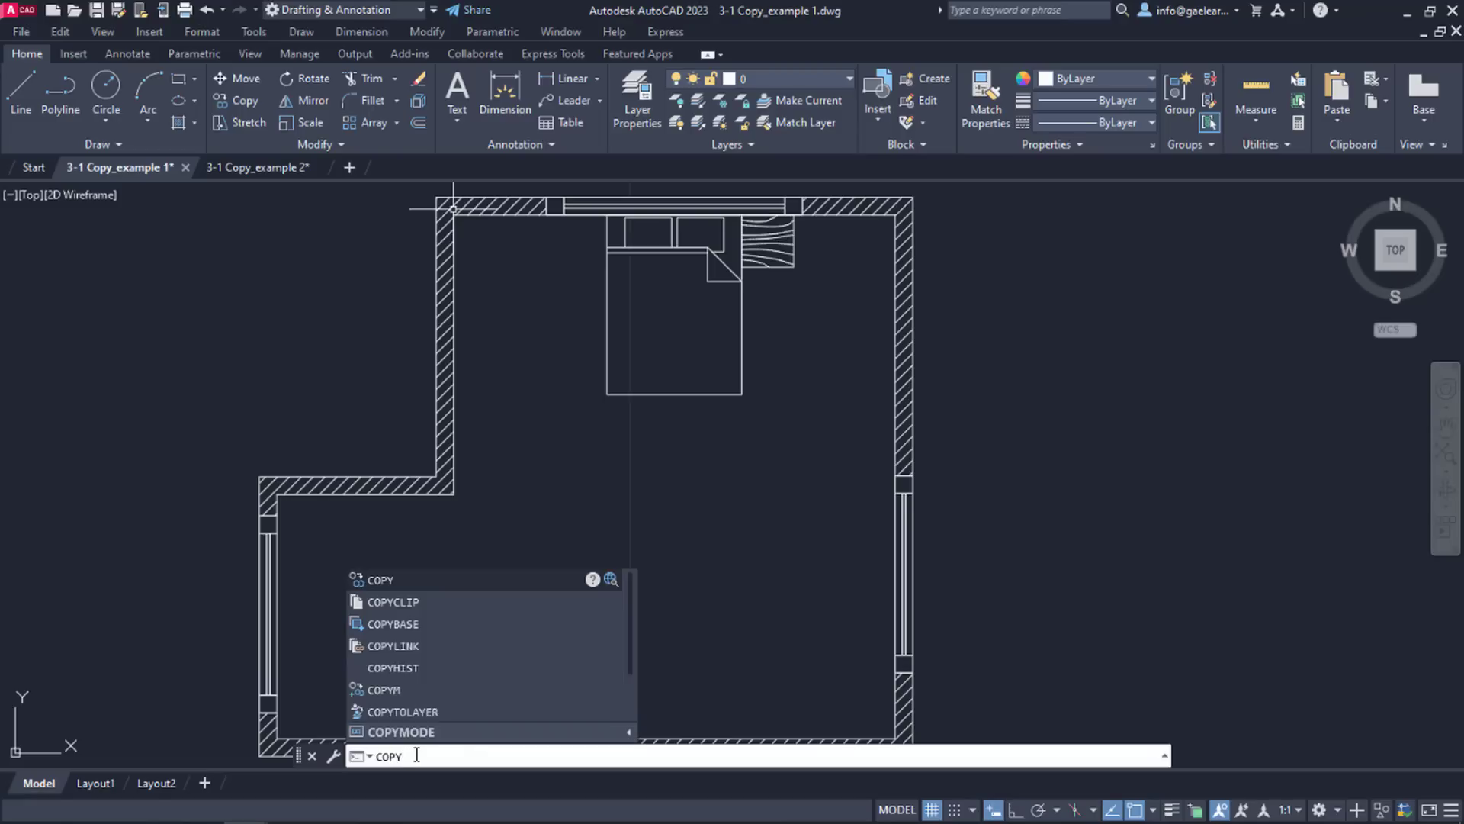
{"action": "key", "text": "Return"}
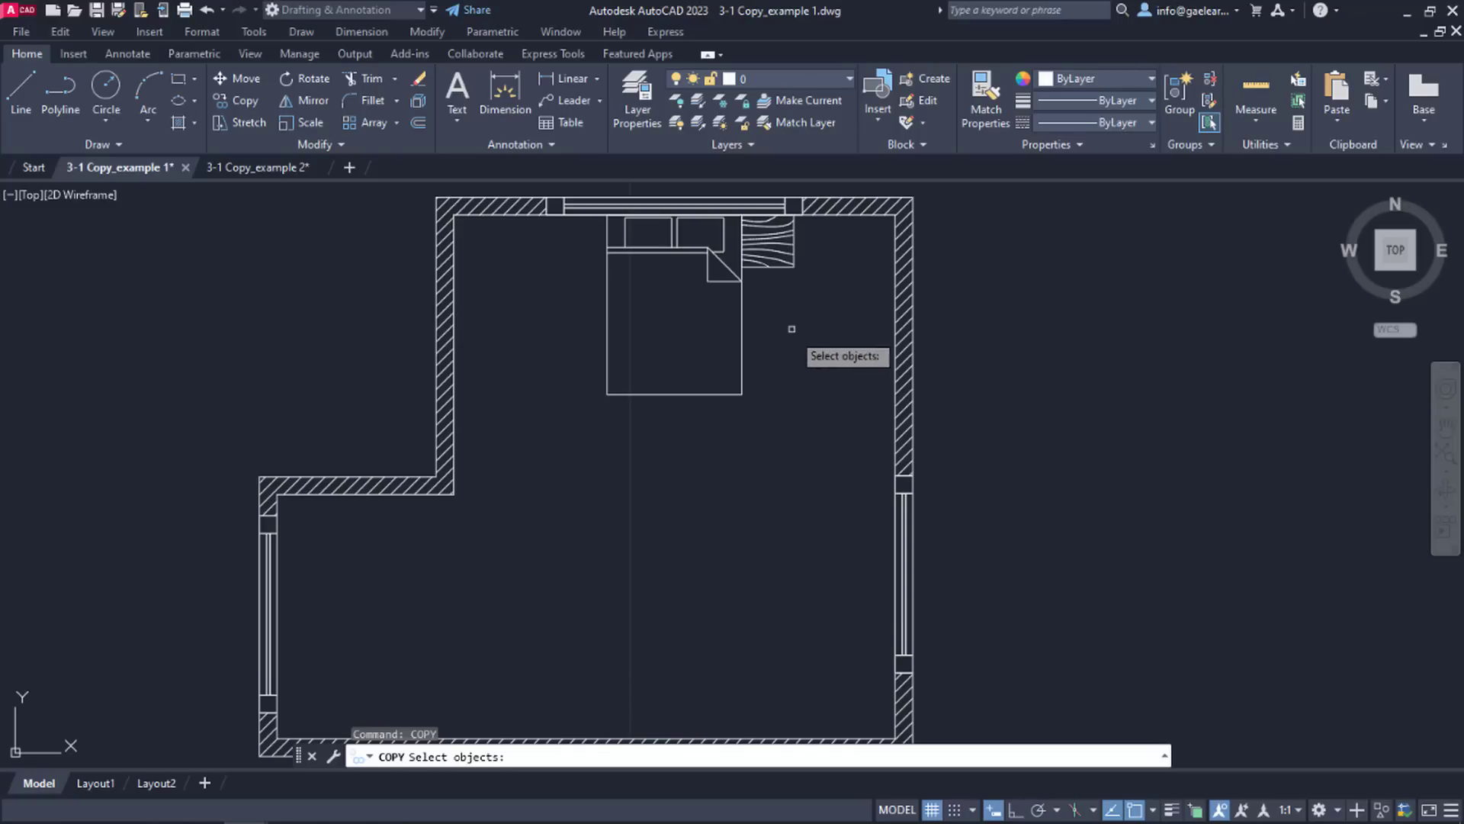
Step: Select the right nightstand and, with Endpoint snap on, set its top-right corner as base point
{"action": "left_click", "coordinate": [778, 264]}
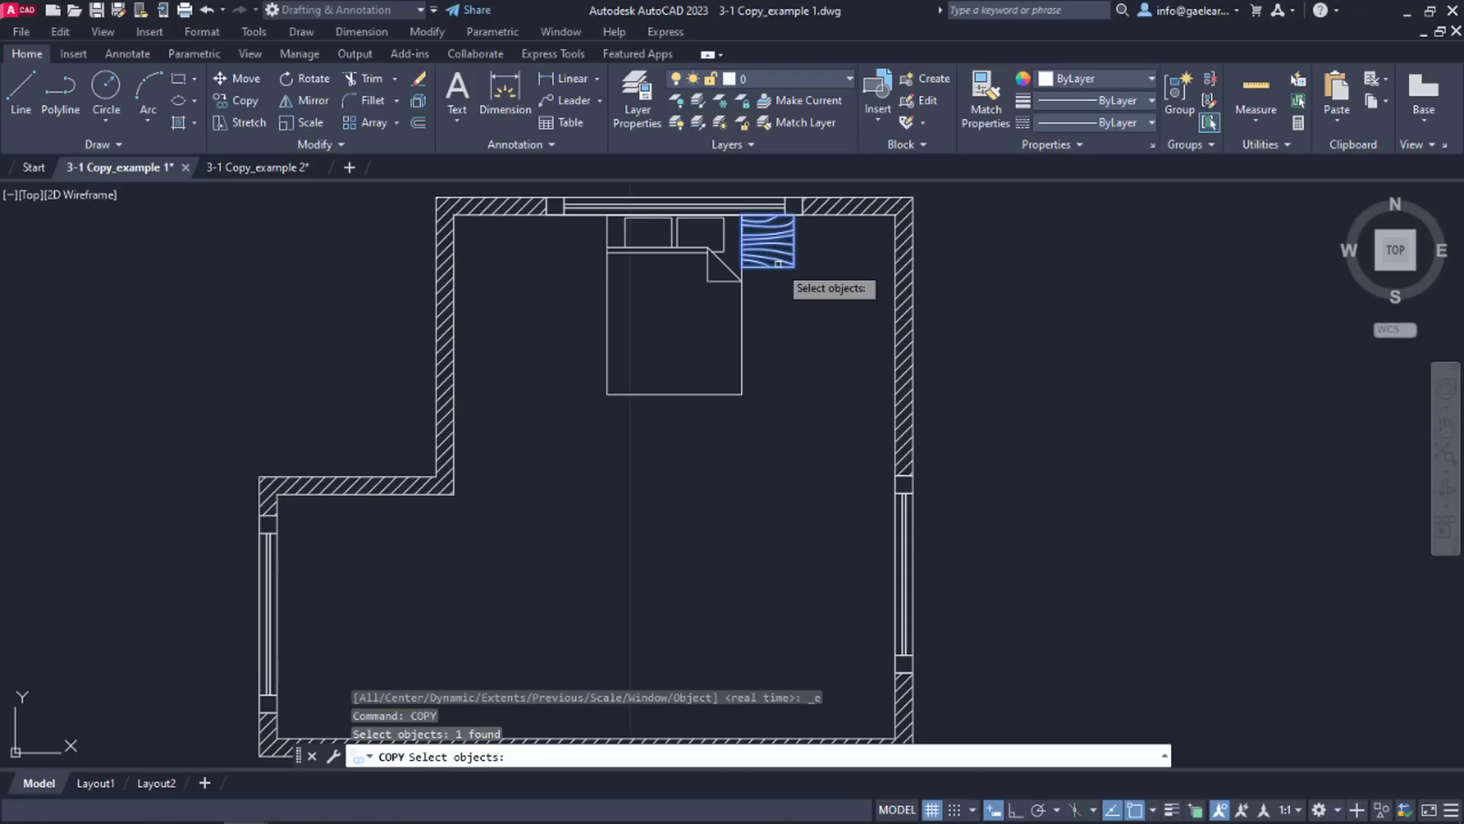
{"action": "key", "text": "Return"}
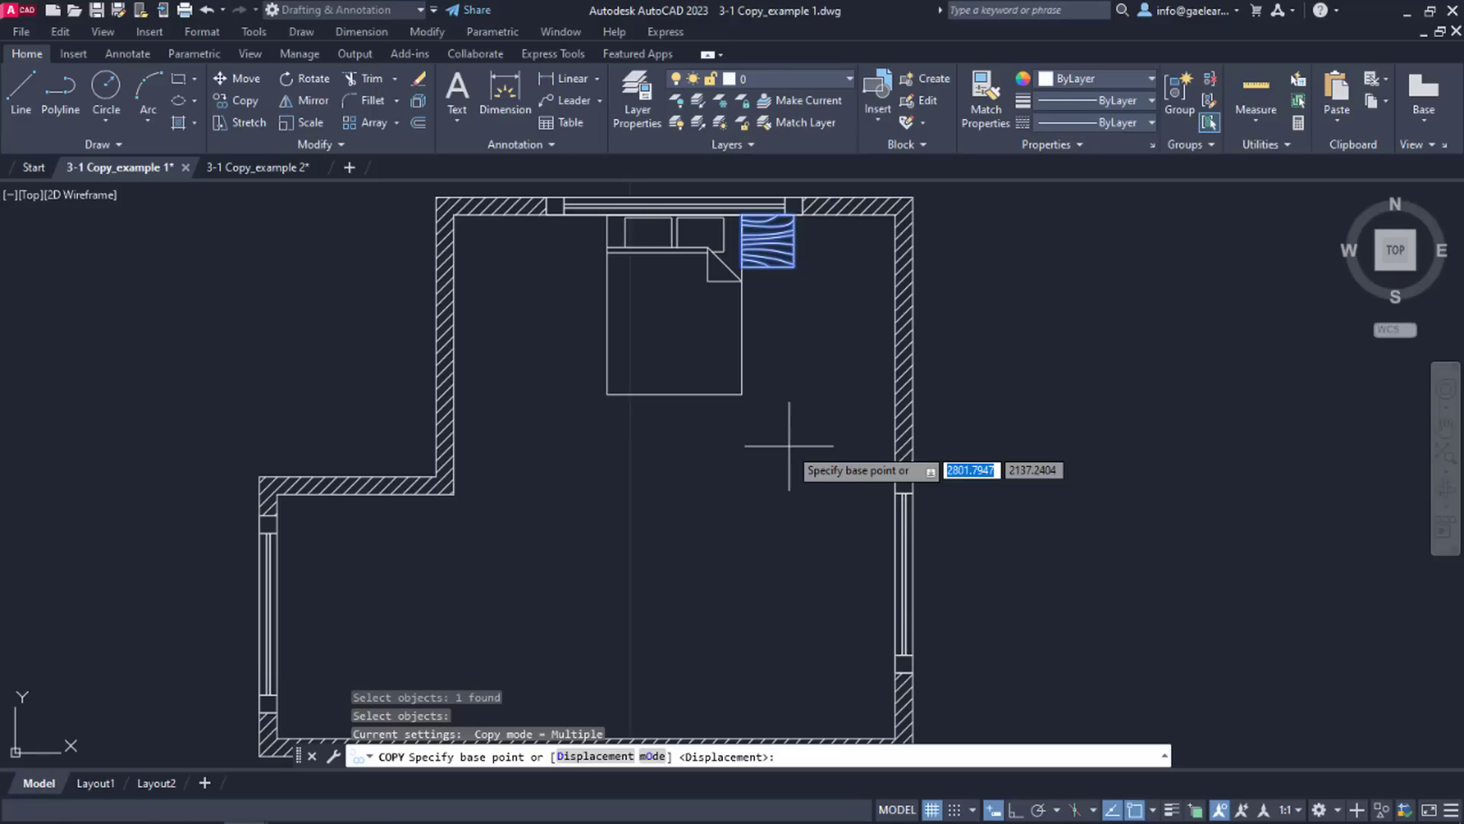
{"action": "left_click", "coordinate": [1154, 811]}
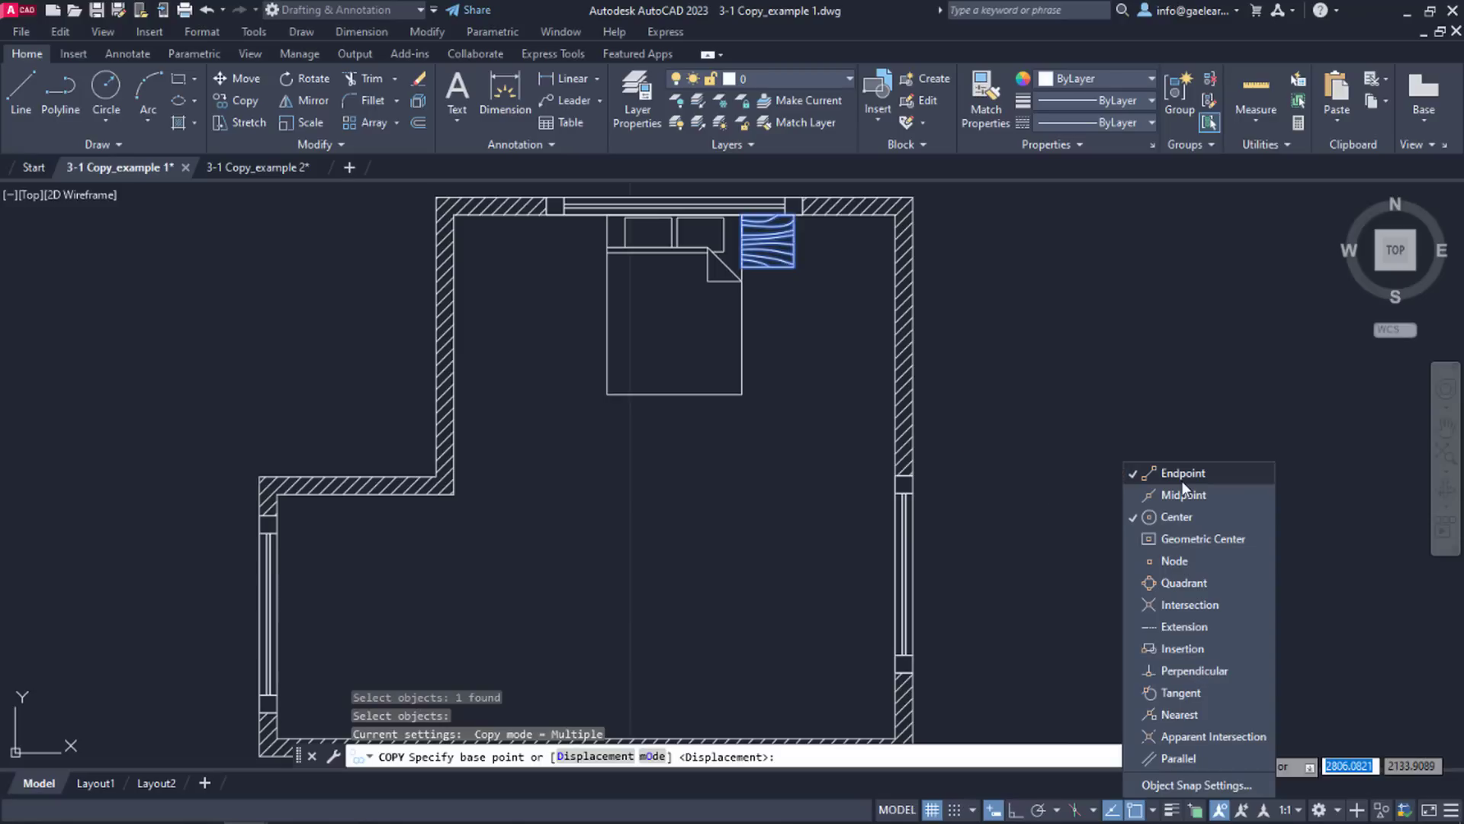
{"action": "left_click", "coordinate": [1038, 460]}
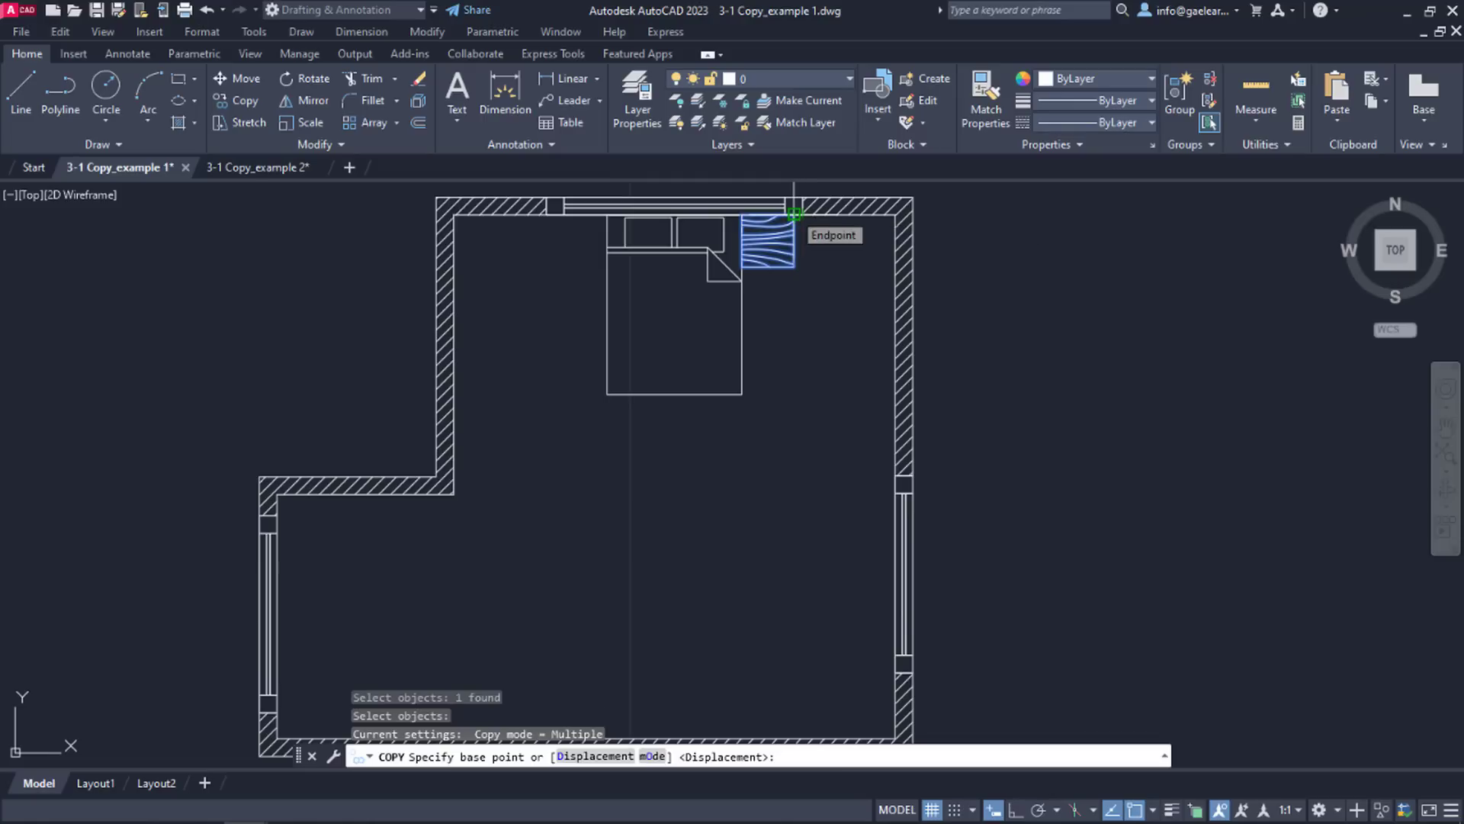
{"action": "left_click", "coordinate": [794, 214]}
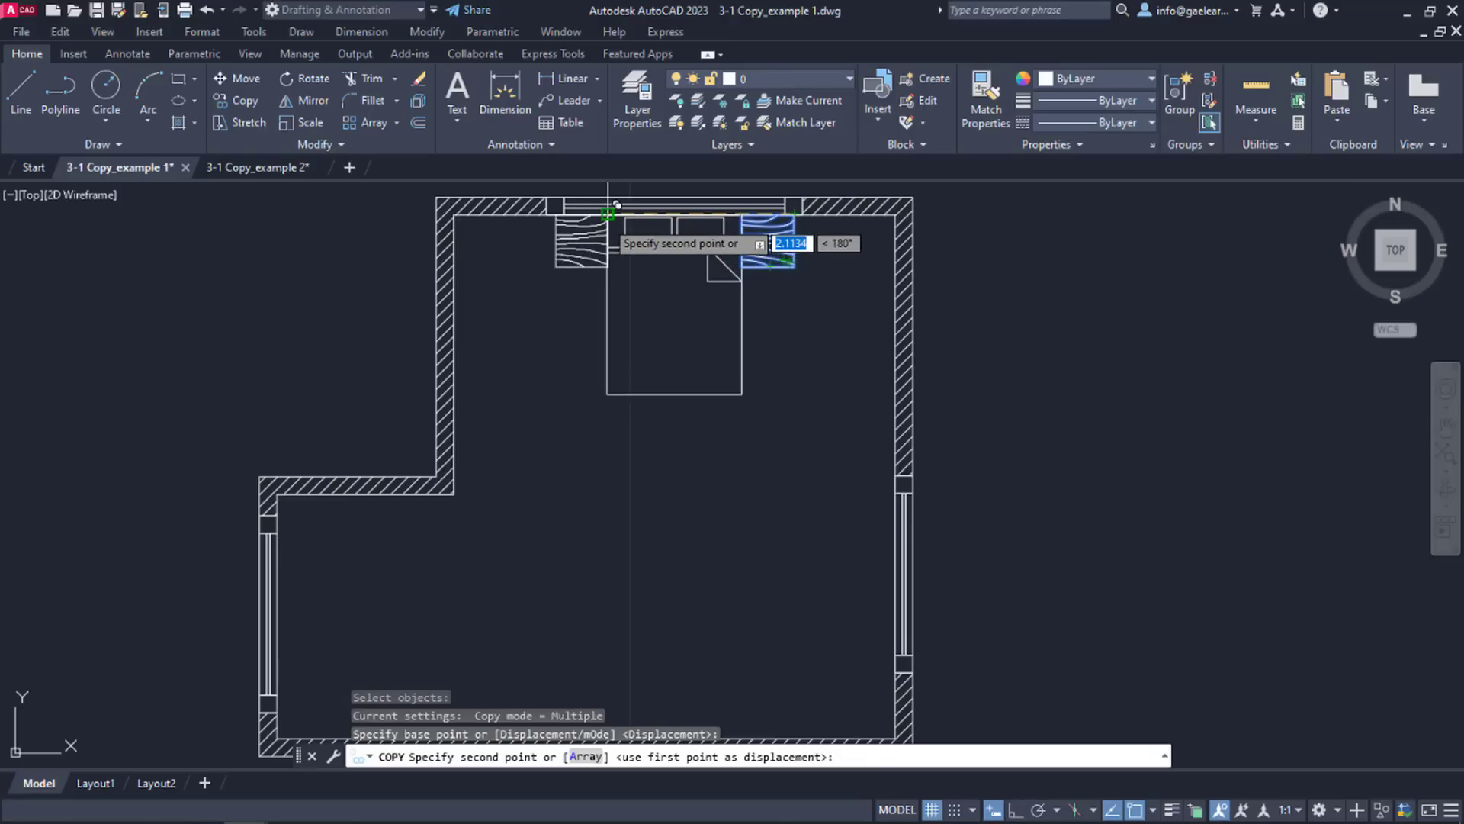
Step: Place the nightstand copy at the matching corner left of the bed and end COPY
{"action": "left_click", "coordinate": [608, 207]}
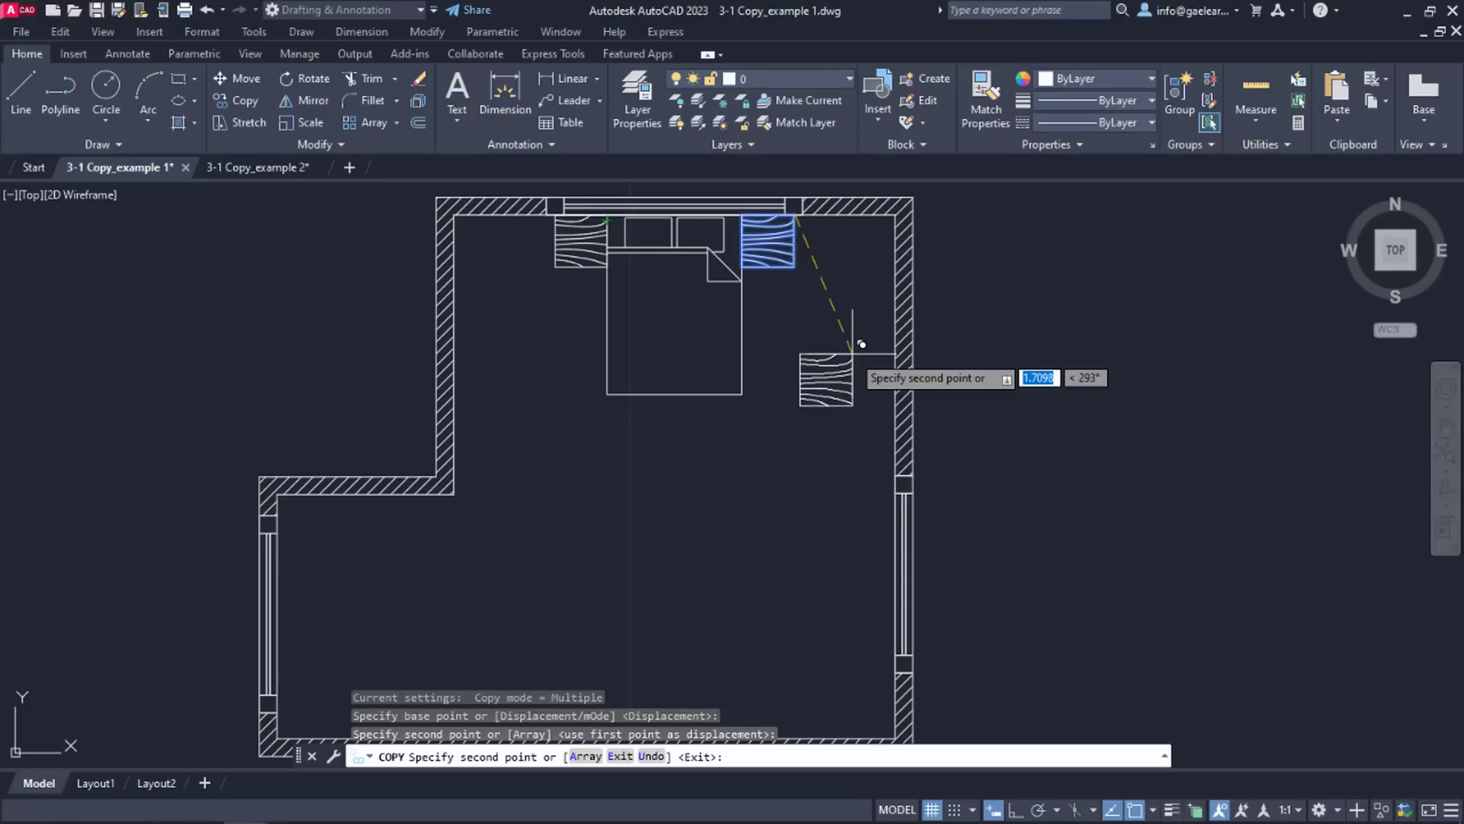
{"action": "key", "text": "Escape"}
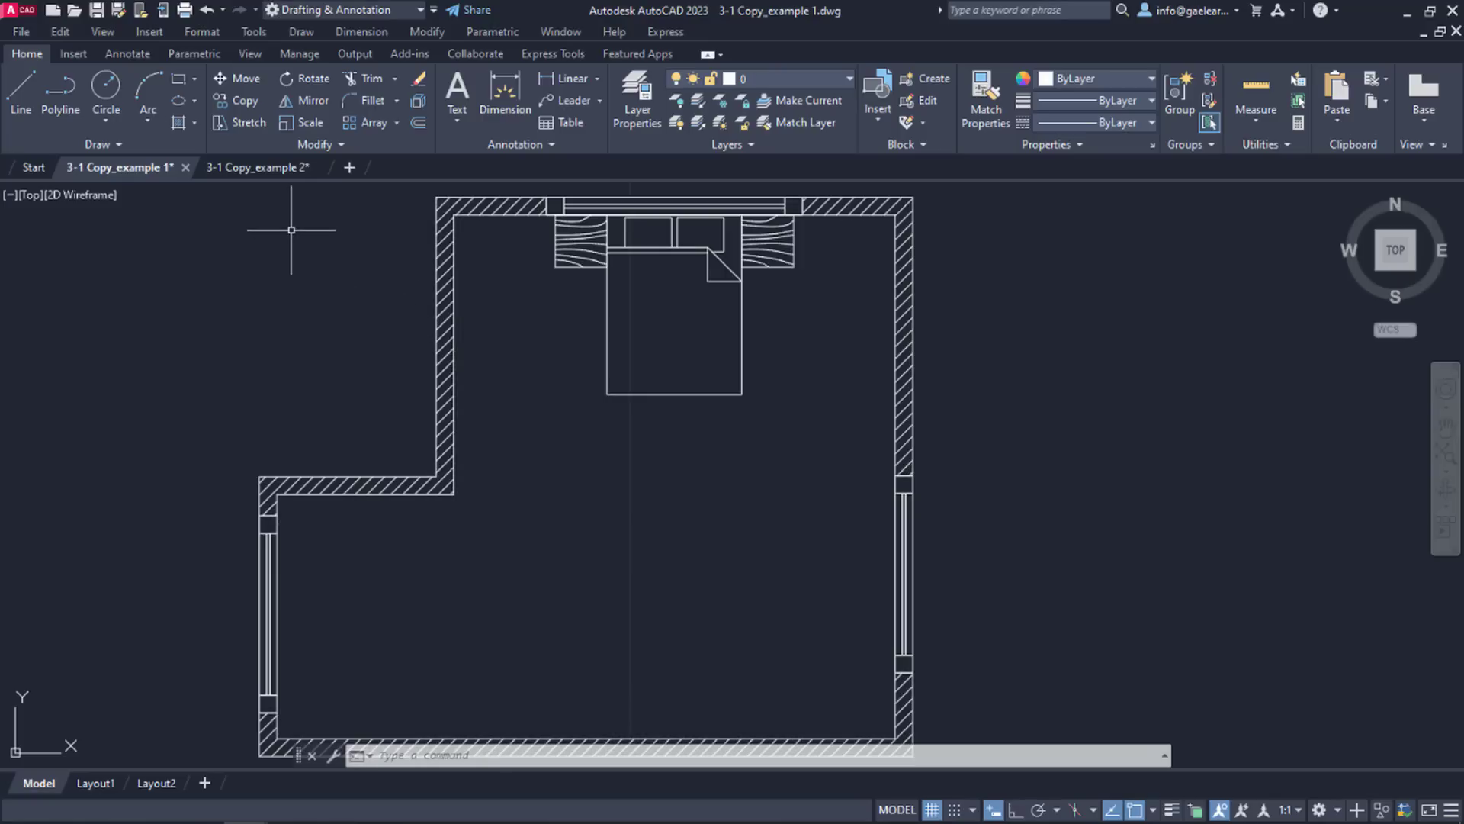
Step: Switch to the 3-1 Copy_example 2 drawing and center the rounded rectangle in view
{"action": "left_click", "coordinate": [252, 168]}
{"action": "mouse_move", "coordinate": [602, 546]}
{"action": "middle_mouse_down"}
{"action": "mouse_move", "coordinate": [813, 501]}
{"action": "mouse_move", "coordinate": [816, 516]}
{"action": "middle_mouse_up"}
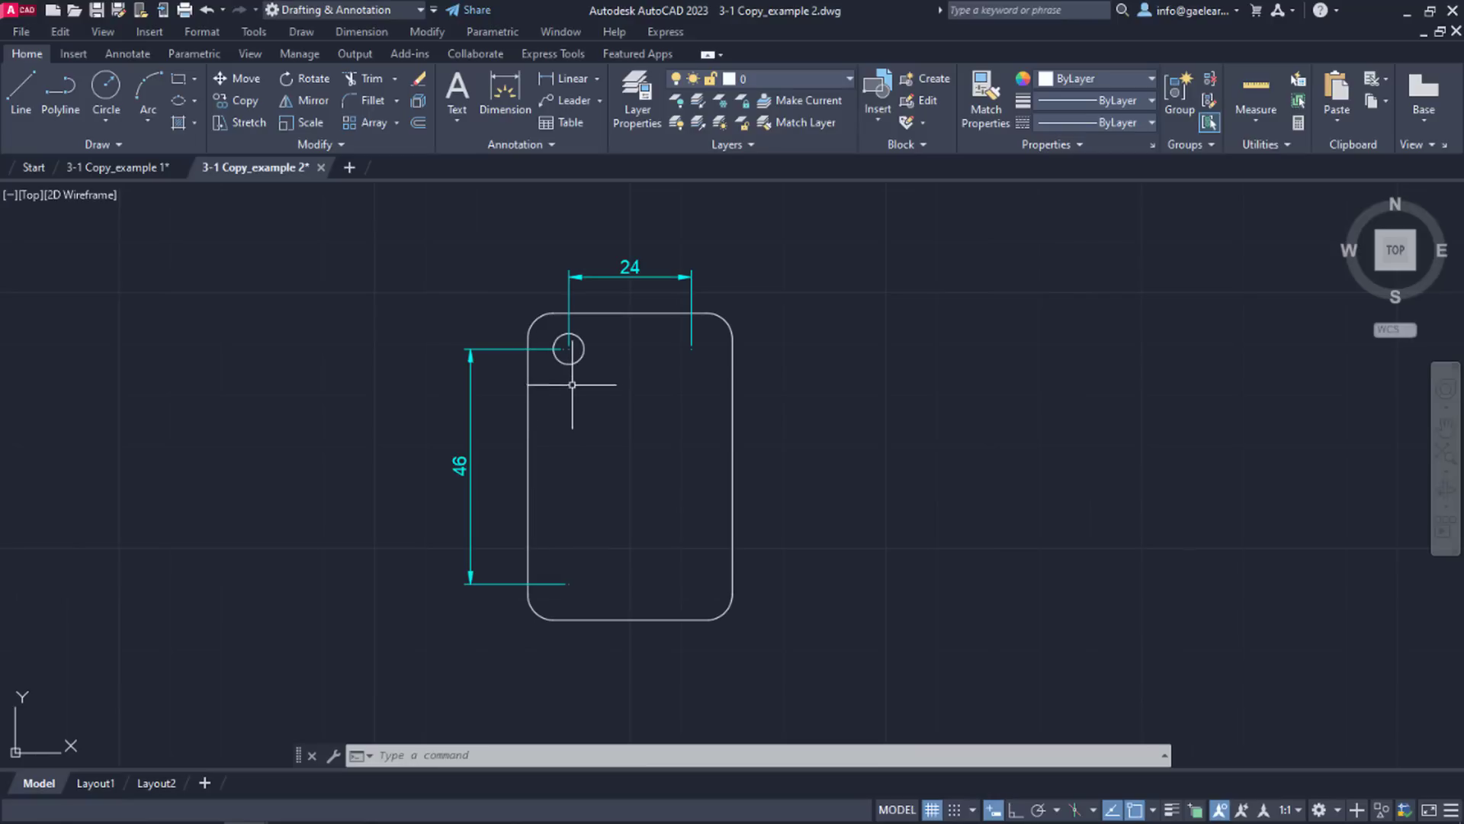
{"action": "mouse_move", "coordinate": [574, 360]}
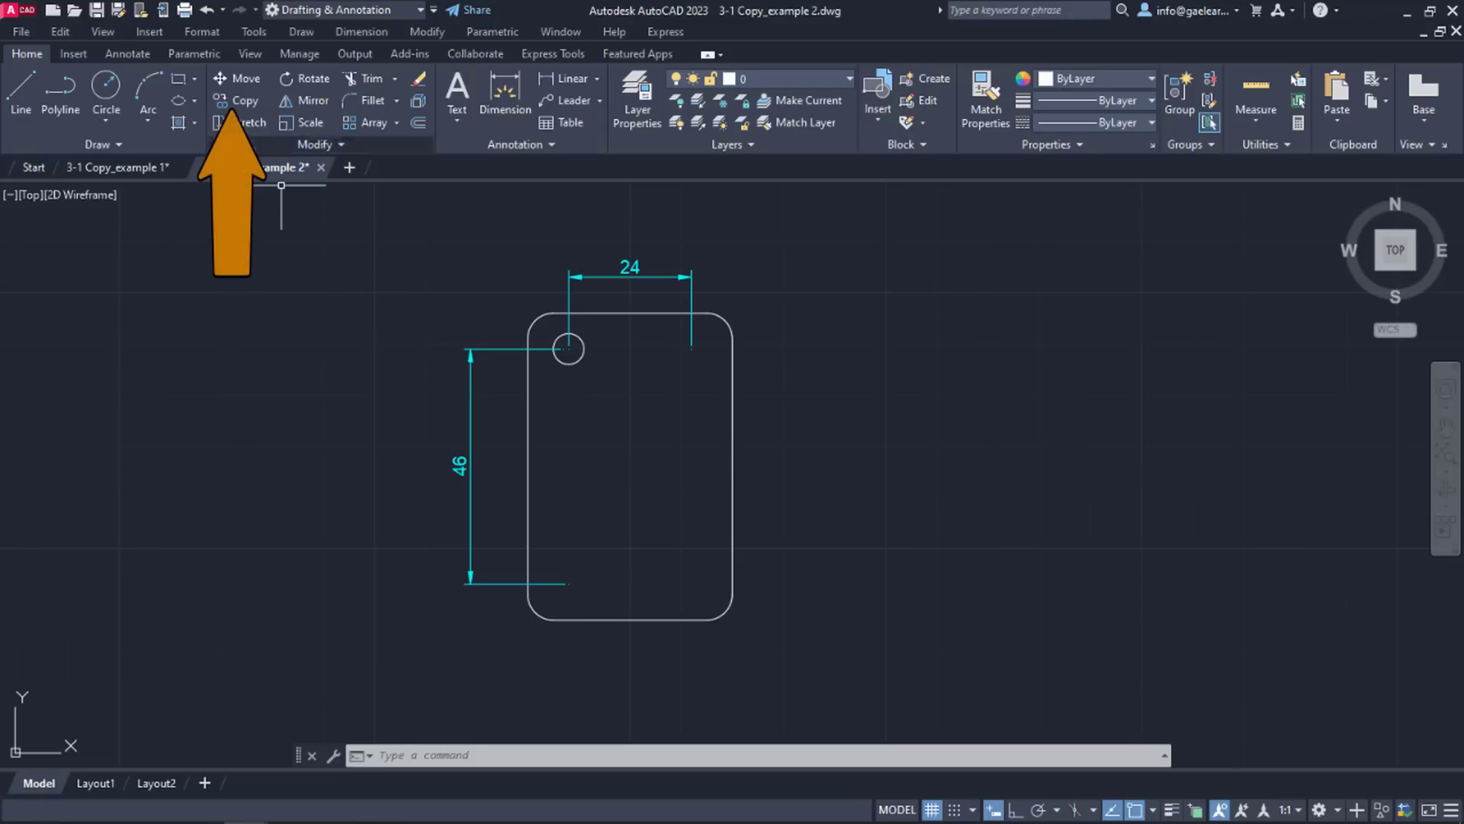
Step: Copy the small circle, anchoring the base point at its centre with Center snap enabled
{"action": "left_click", "coordinate": [240, 101]}
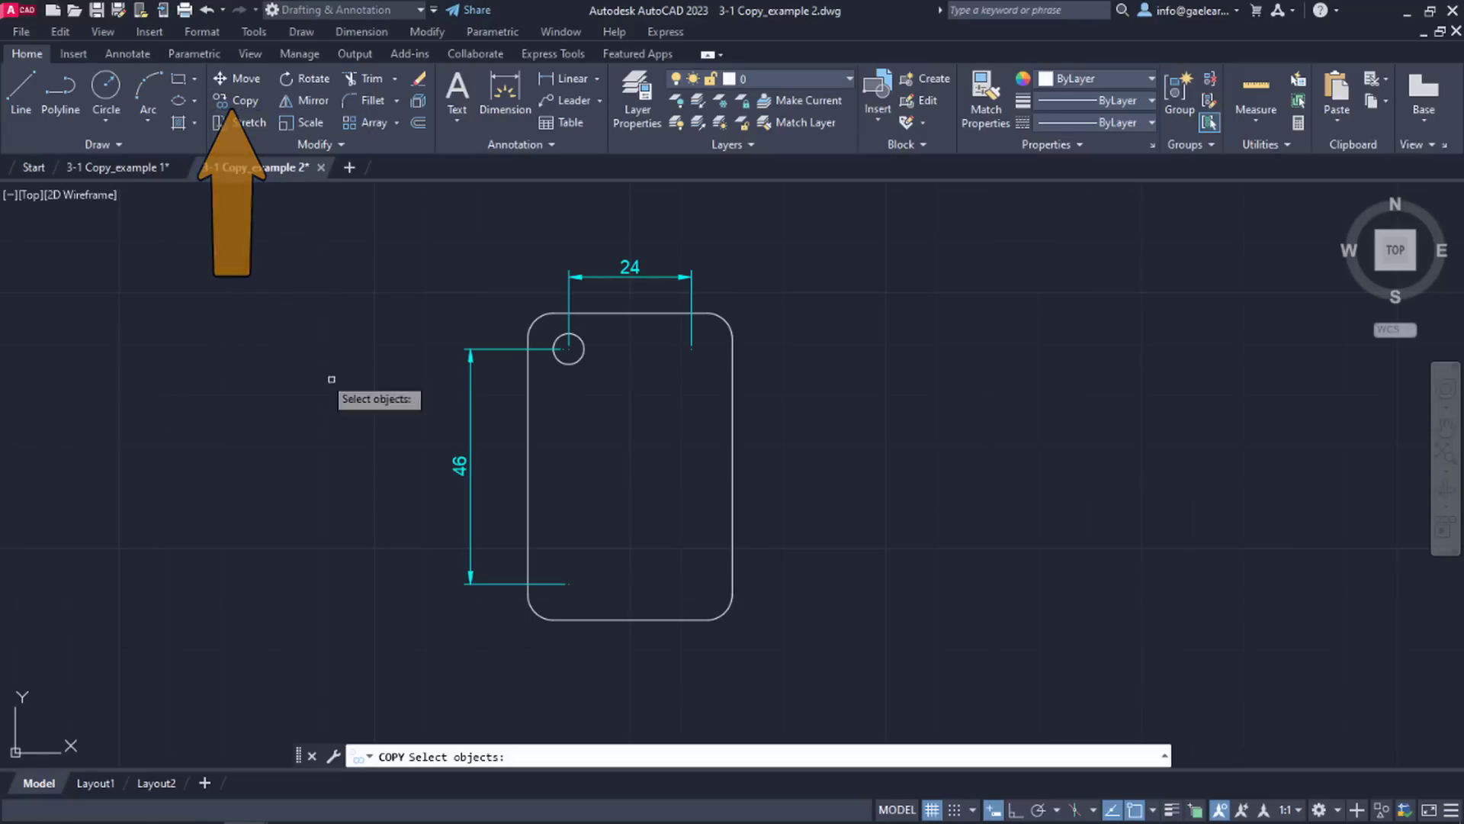
{"action": "left_click", "coordinate": [573, 364]}
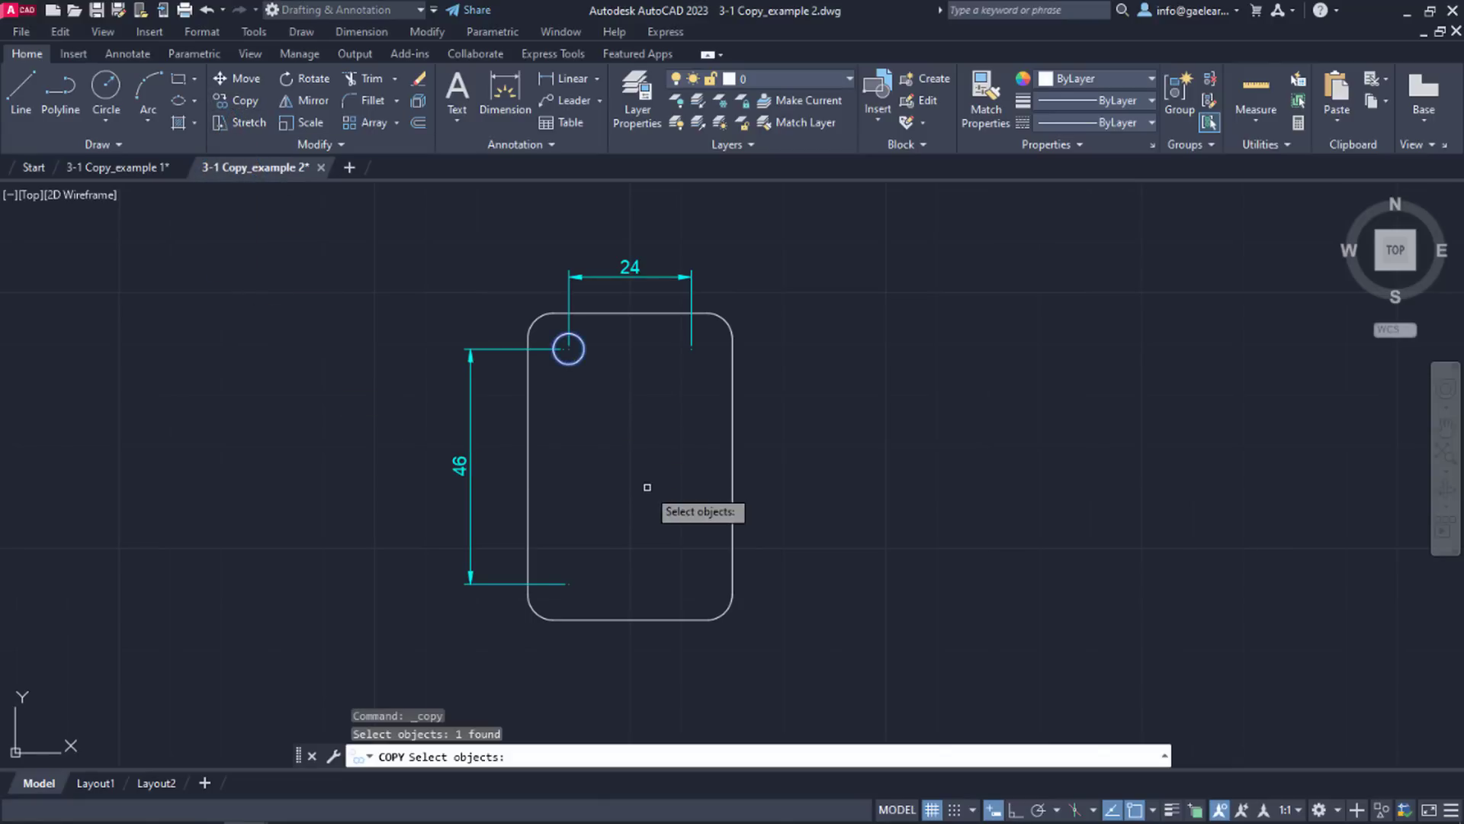
{"action": "key", "text": "Return"}
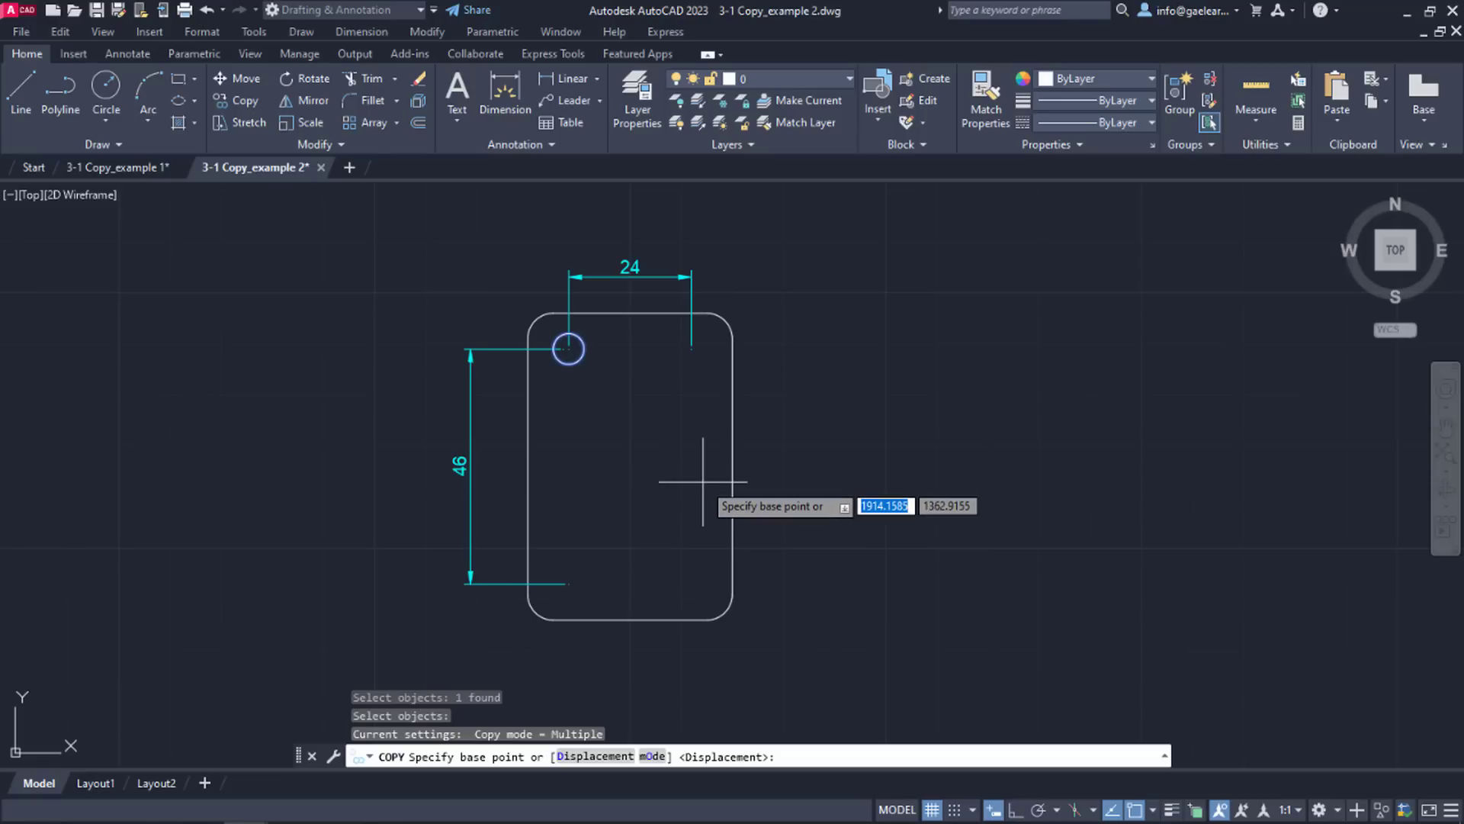
{"action": "left_click", "coordinate": [1153, 810]}
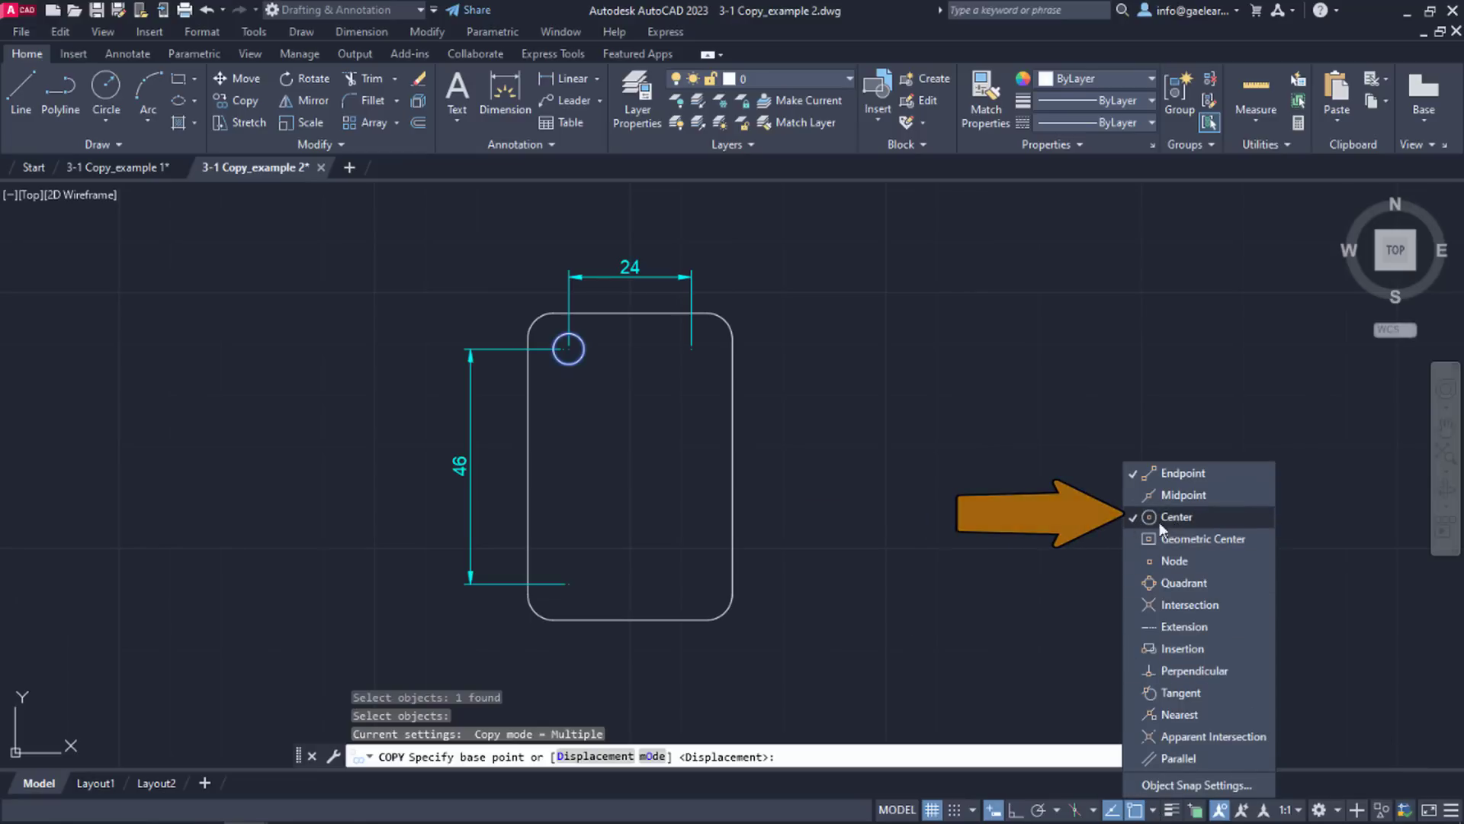
{"action": "left_click", "coordinate": [1049, 521]}
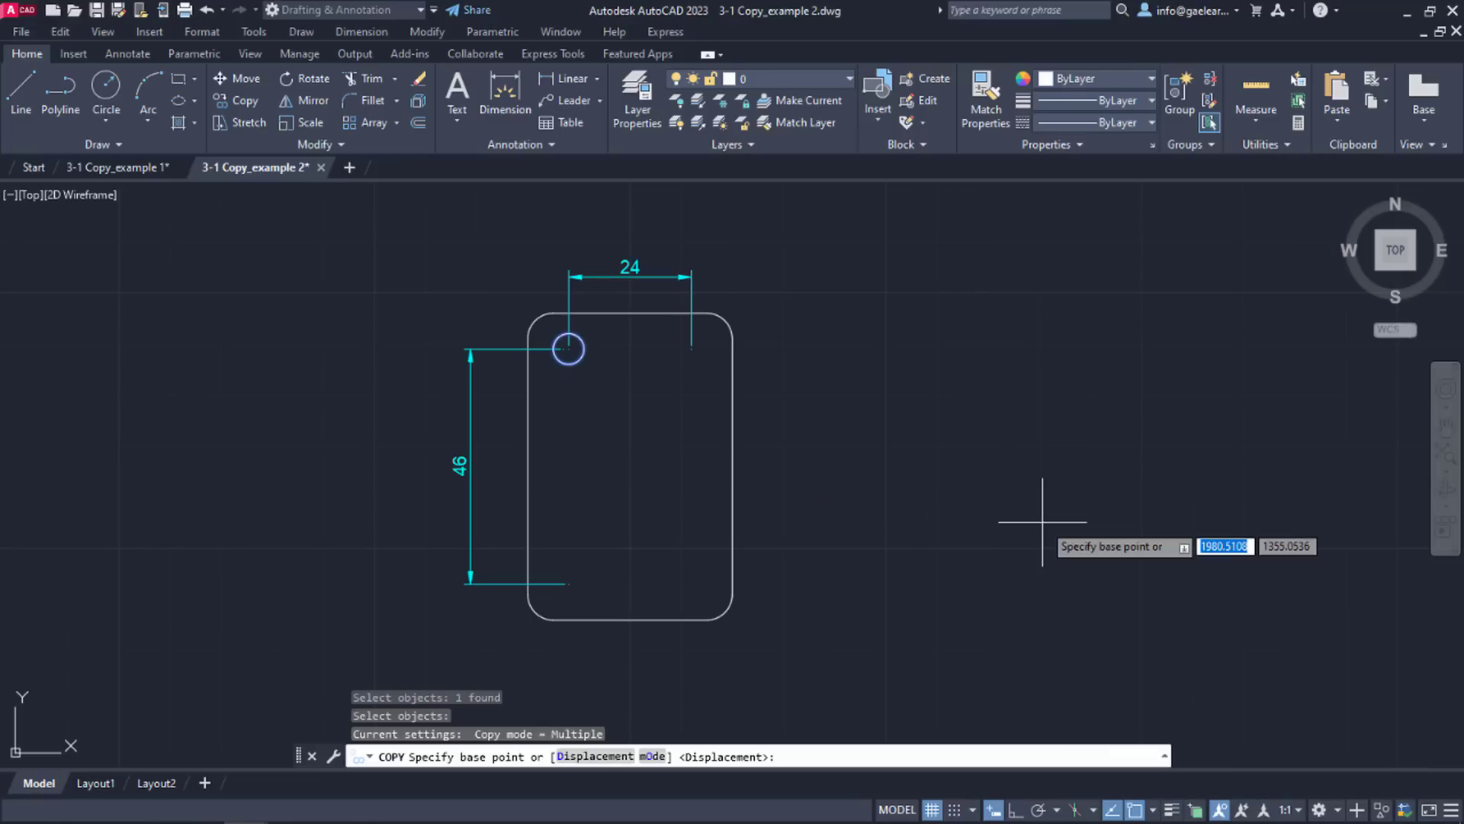
{"action": "left_click", "coordinate": [568, 349]}
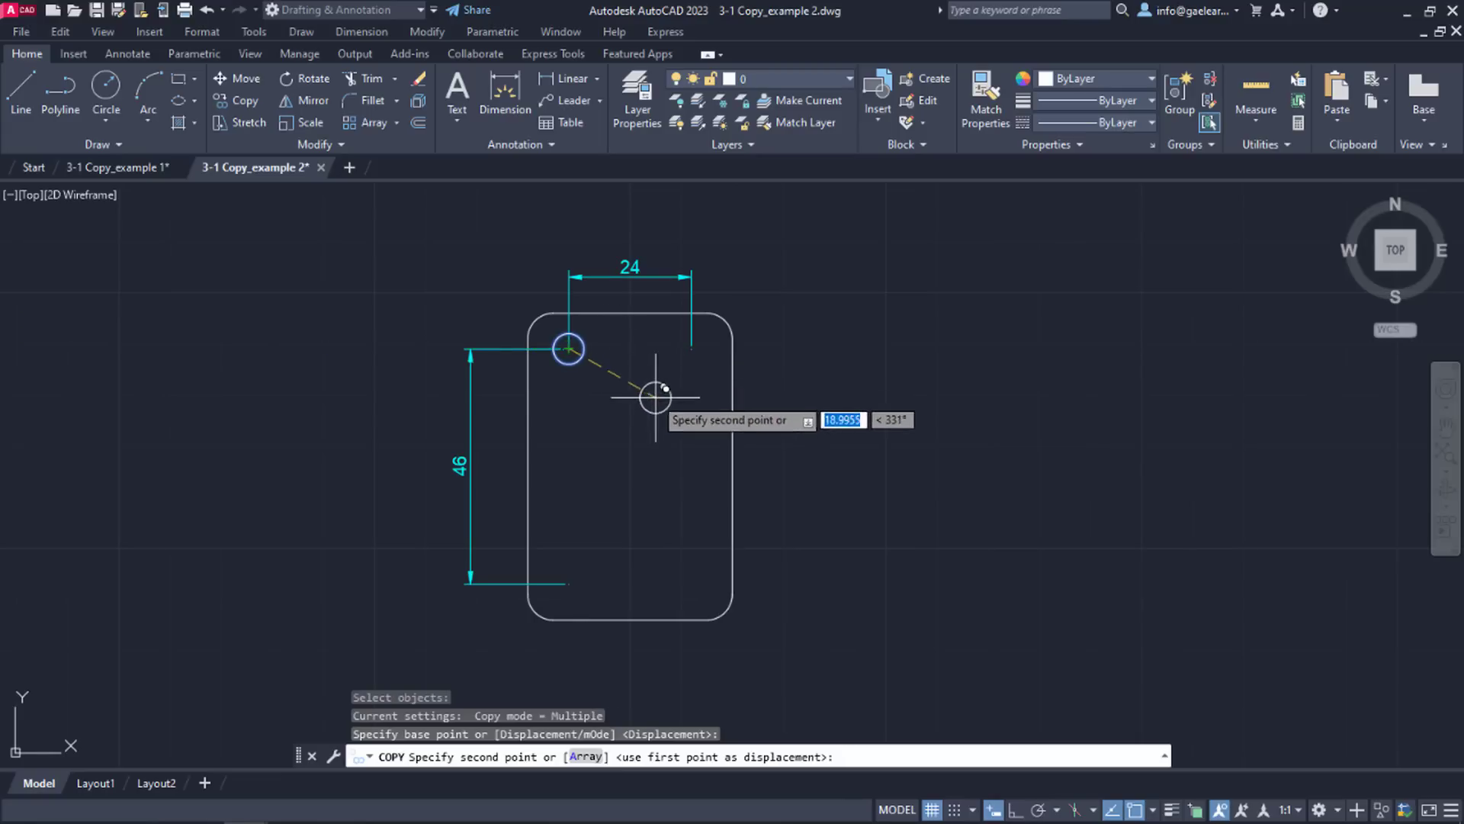
Step: With Ortho on, place the circle copy 24 units to the right and end COPY
{"action": "left_click", "coordinate": [1015, 809]}
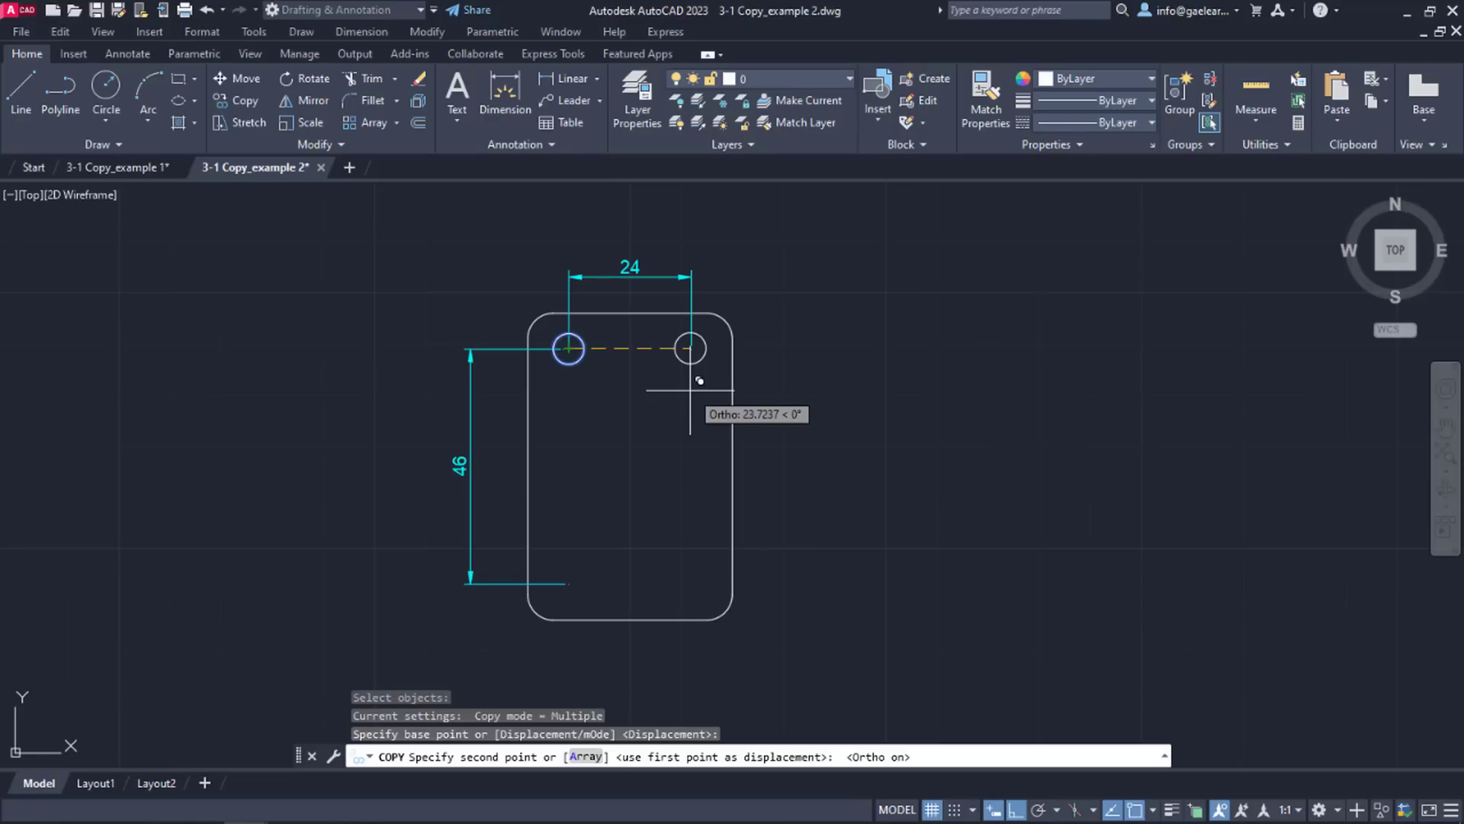
{"action": "type", "text": "24"}
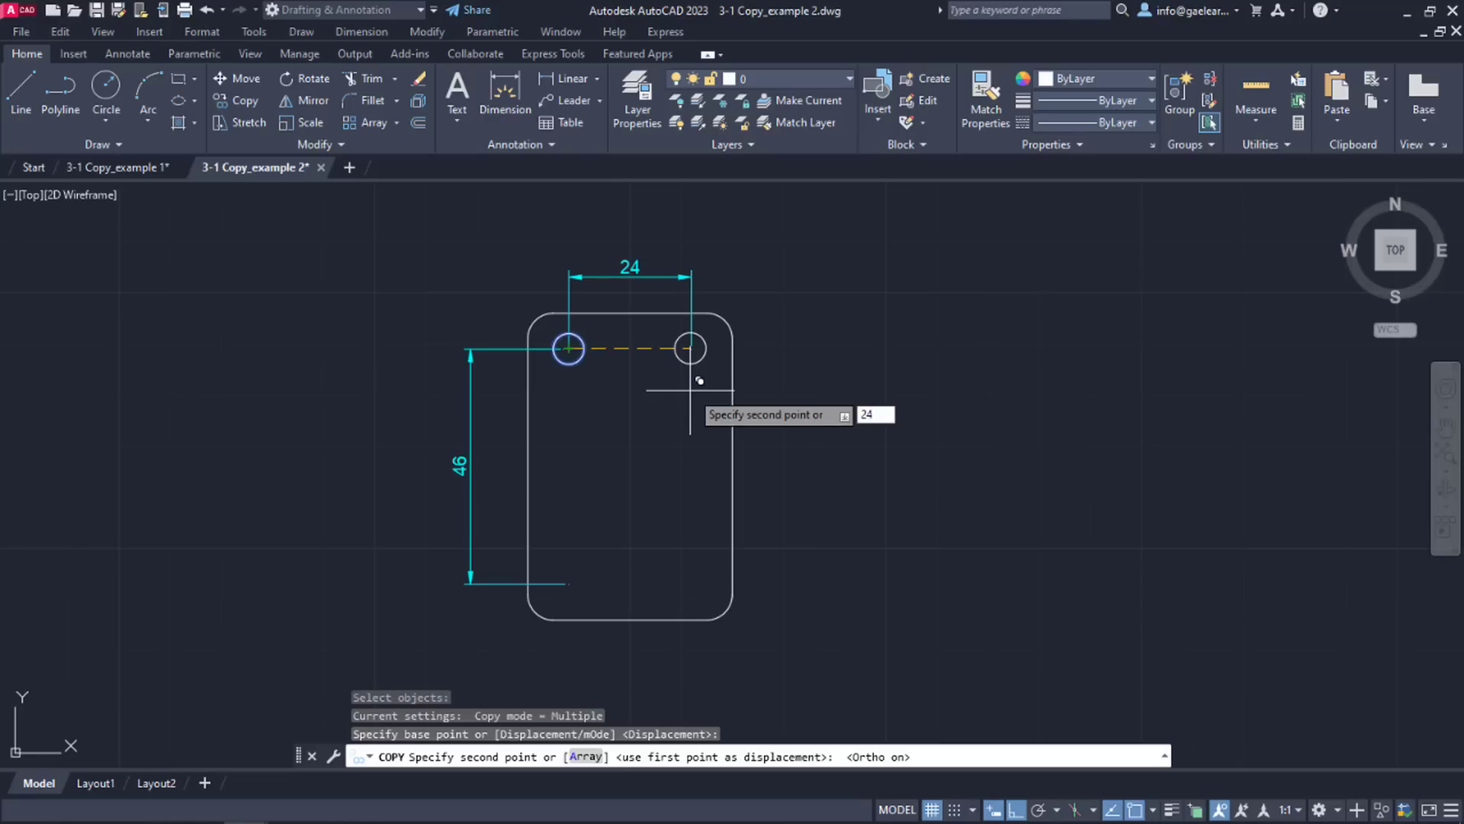
{"action": "key", "text": "Return"}
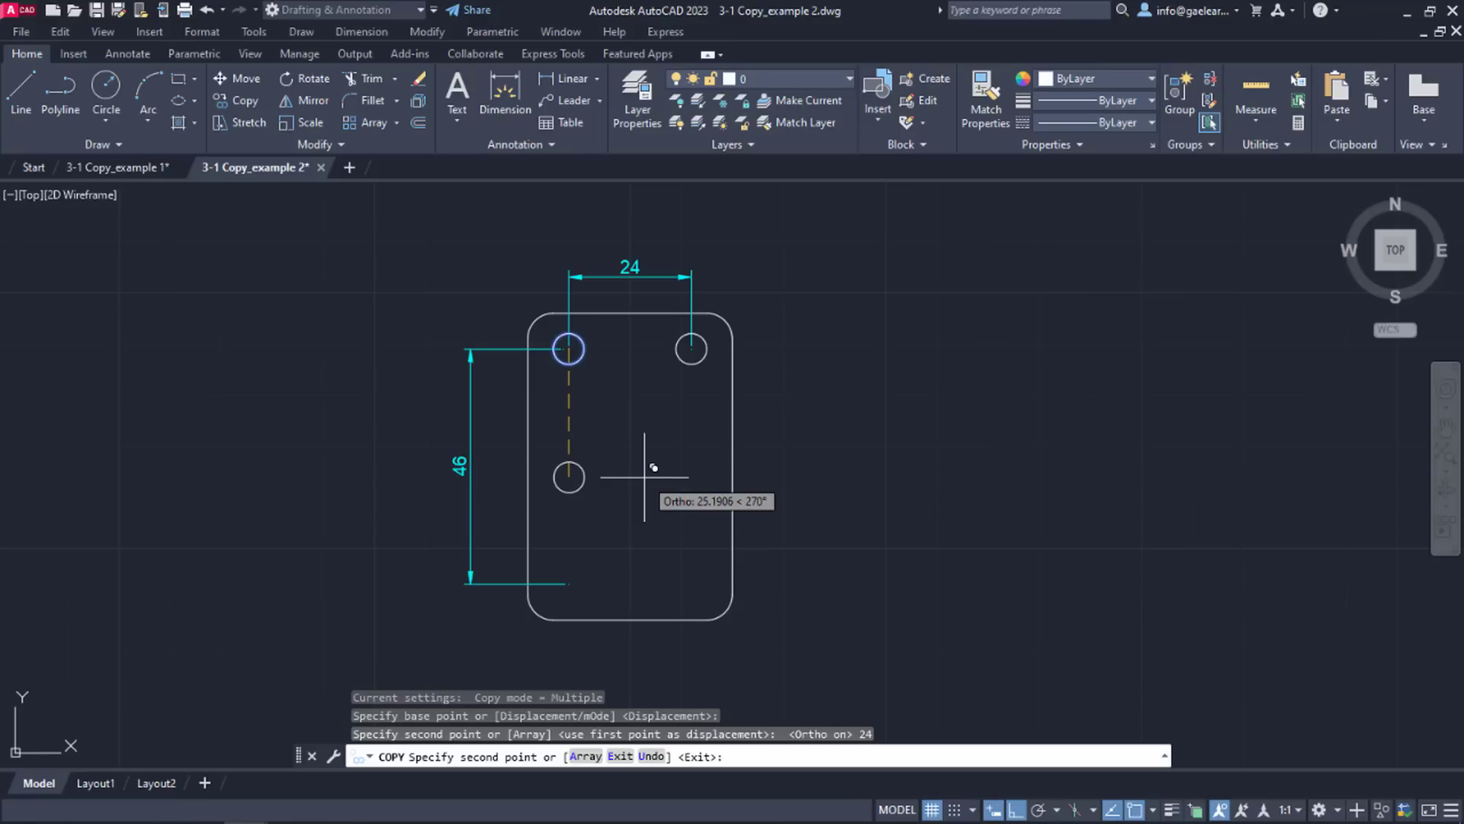
{"action": "key", "text": "Escape"}
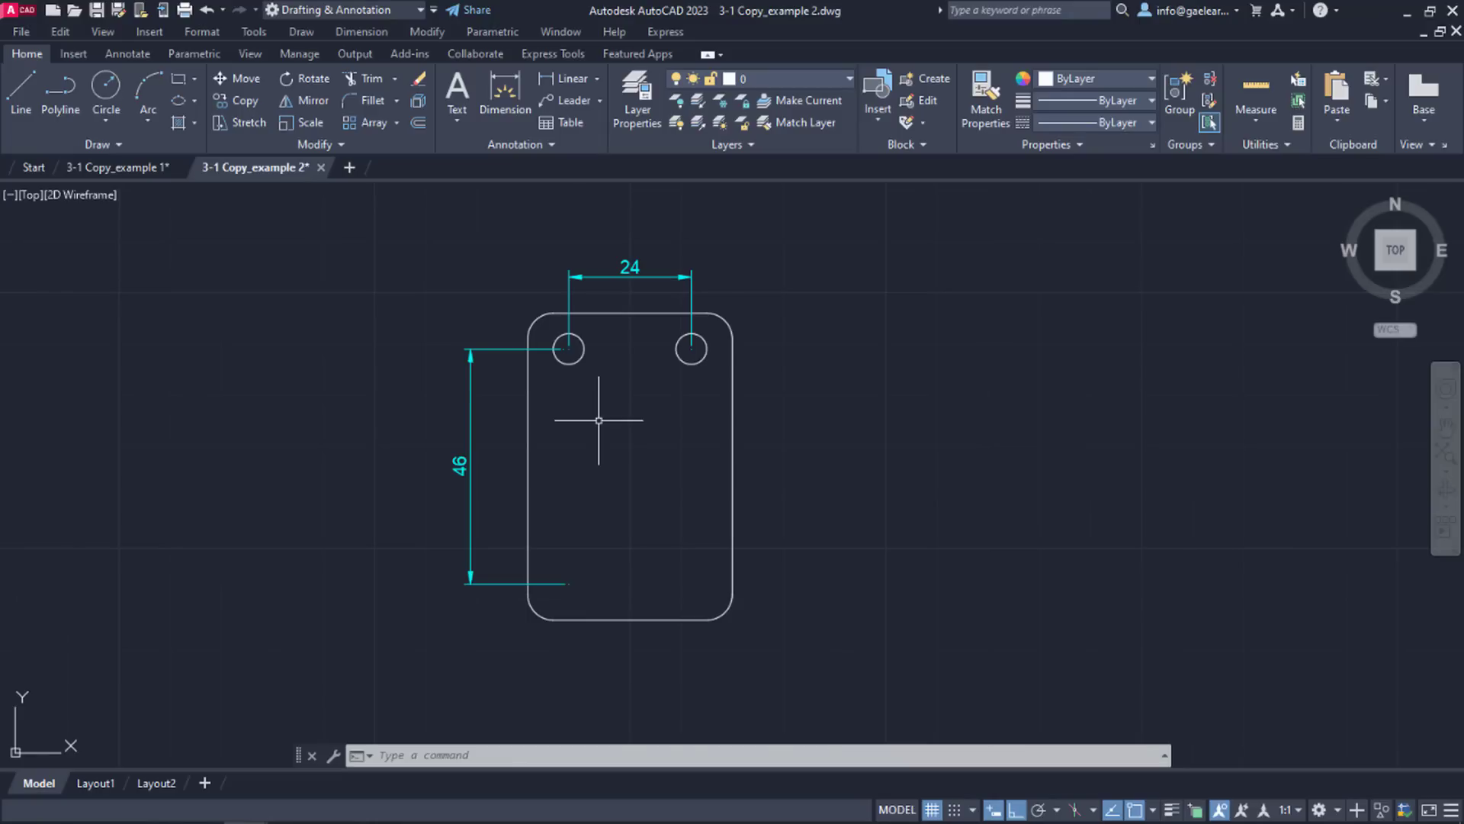
Step: Copy both top circles 46 units straight down, based on the left circle's centre
{"action": "type", "text": "co"}
{"action": "key", "text": "Return"}
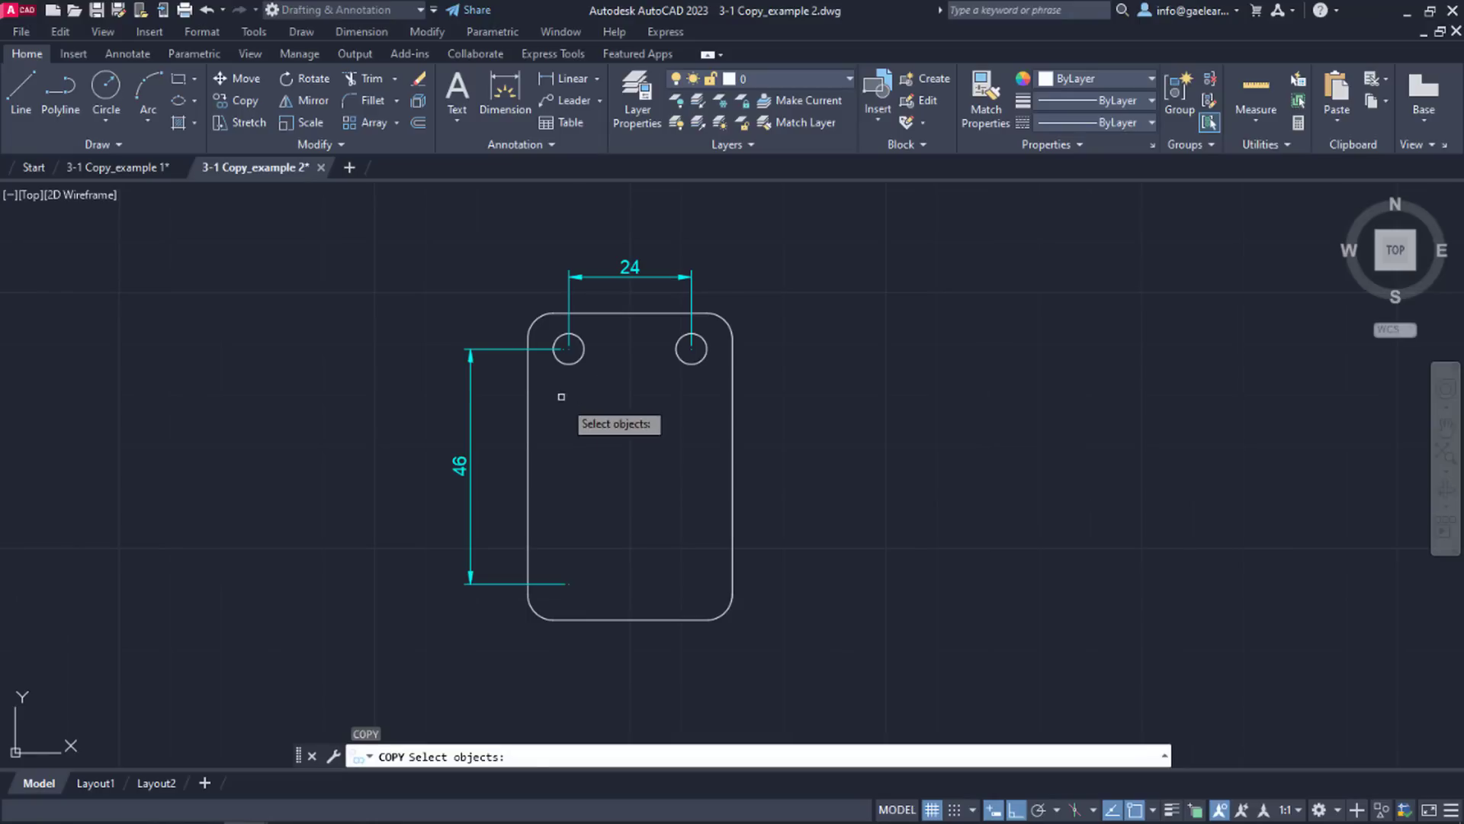
{"action": "left_click", "coordinate": [544, 323]}
{"action": "left_click", "coordinate": [713, 376]}
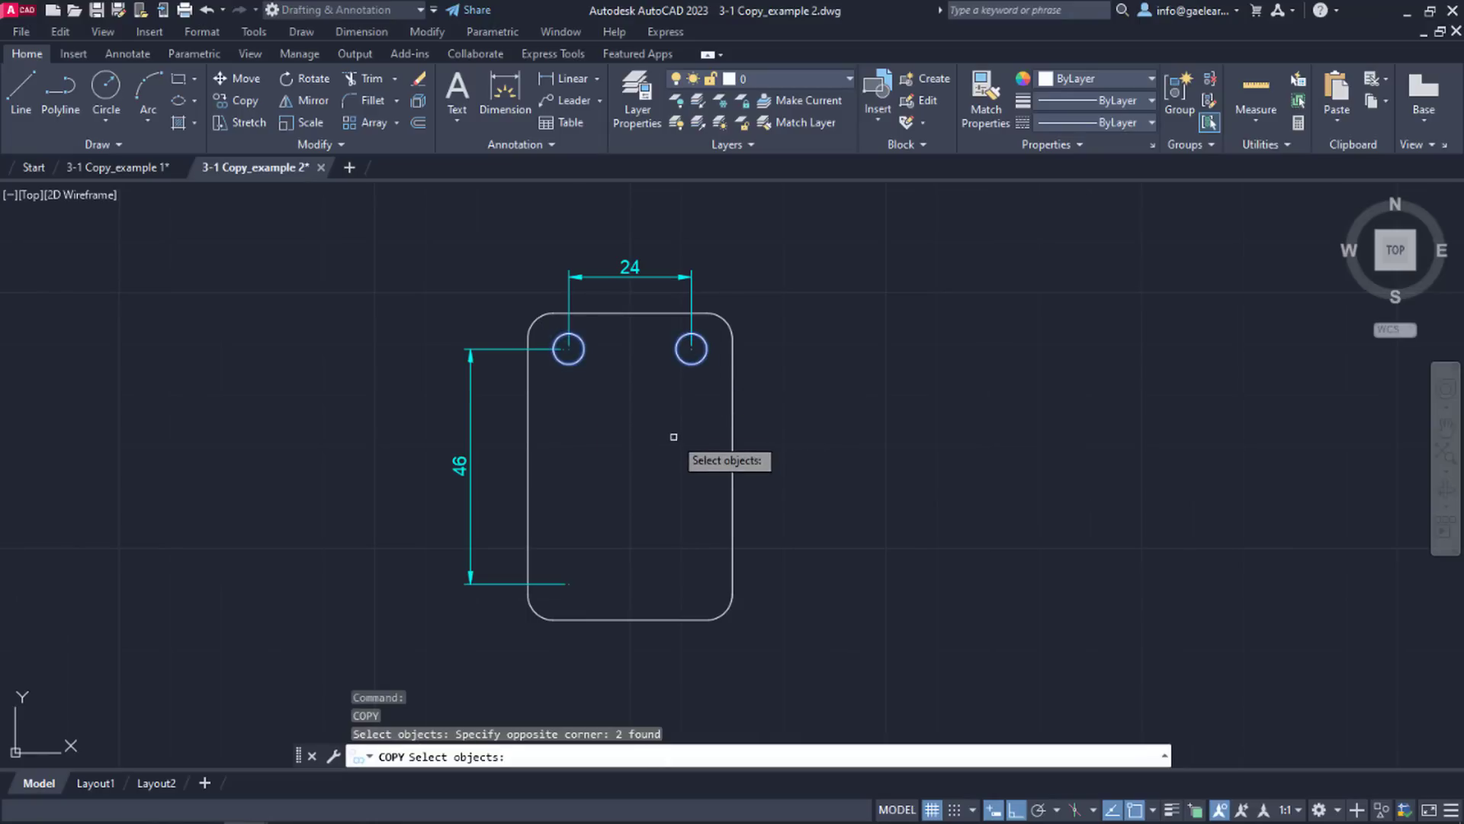
{"action": "key", "text": "Return"}
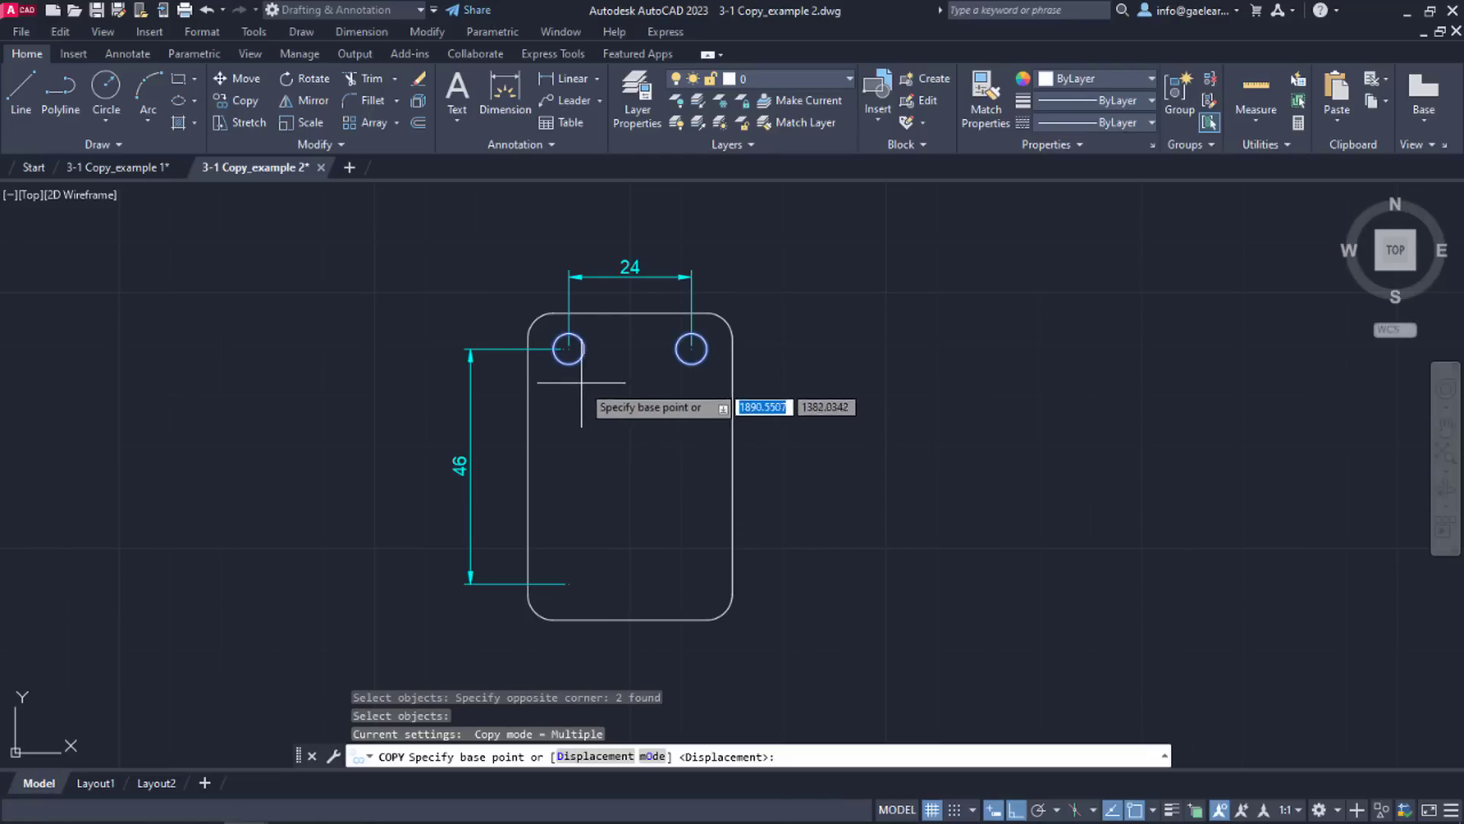
{"action": "left_click", "coordinate": [568, 349]}
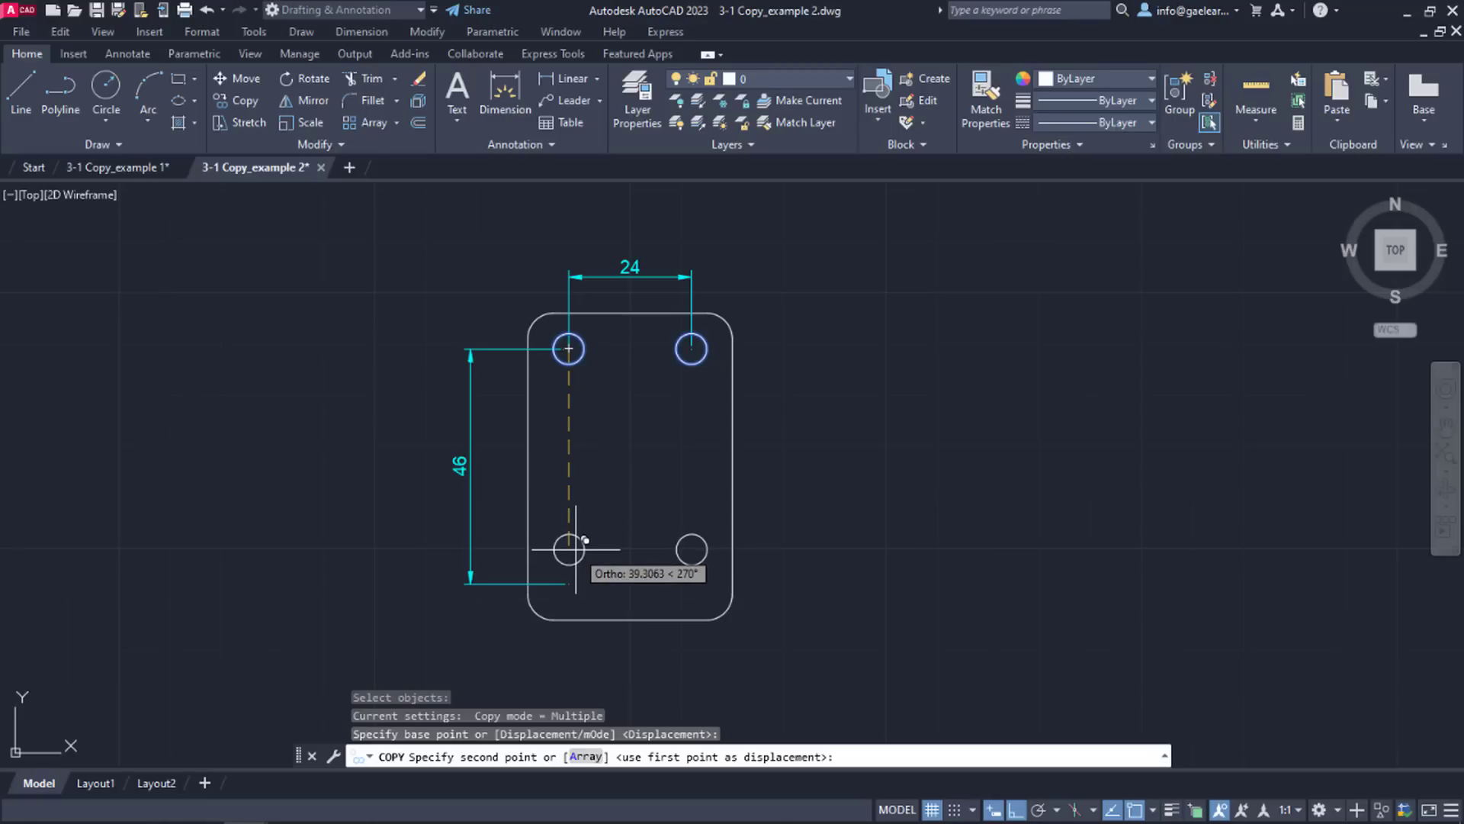
{"action": "type", "text": "46"}
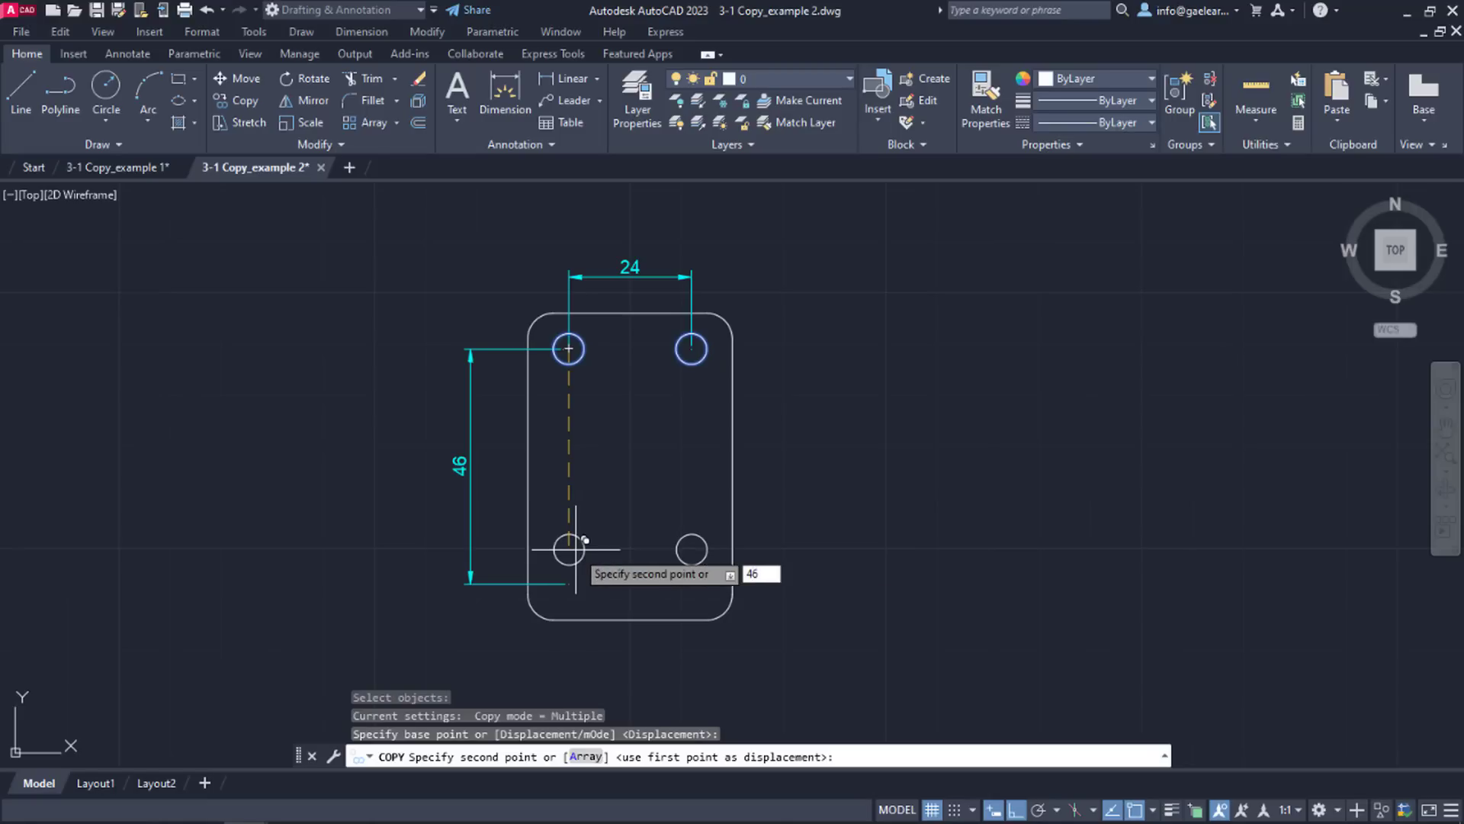
{"action": "key", "text": "Return"}
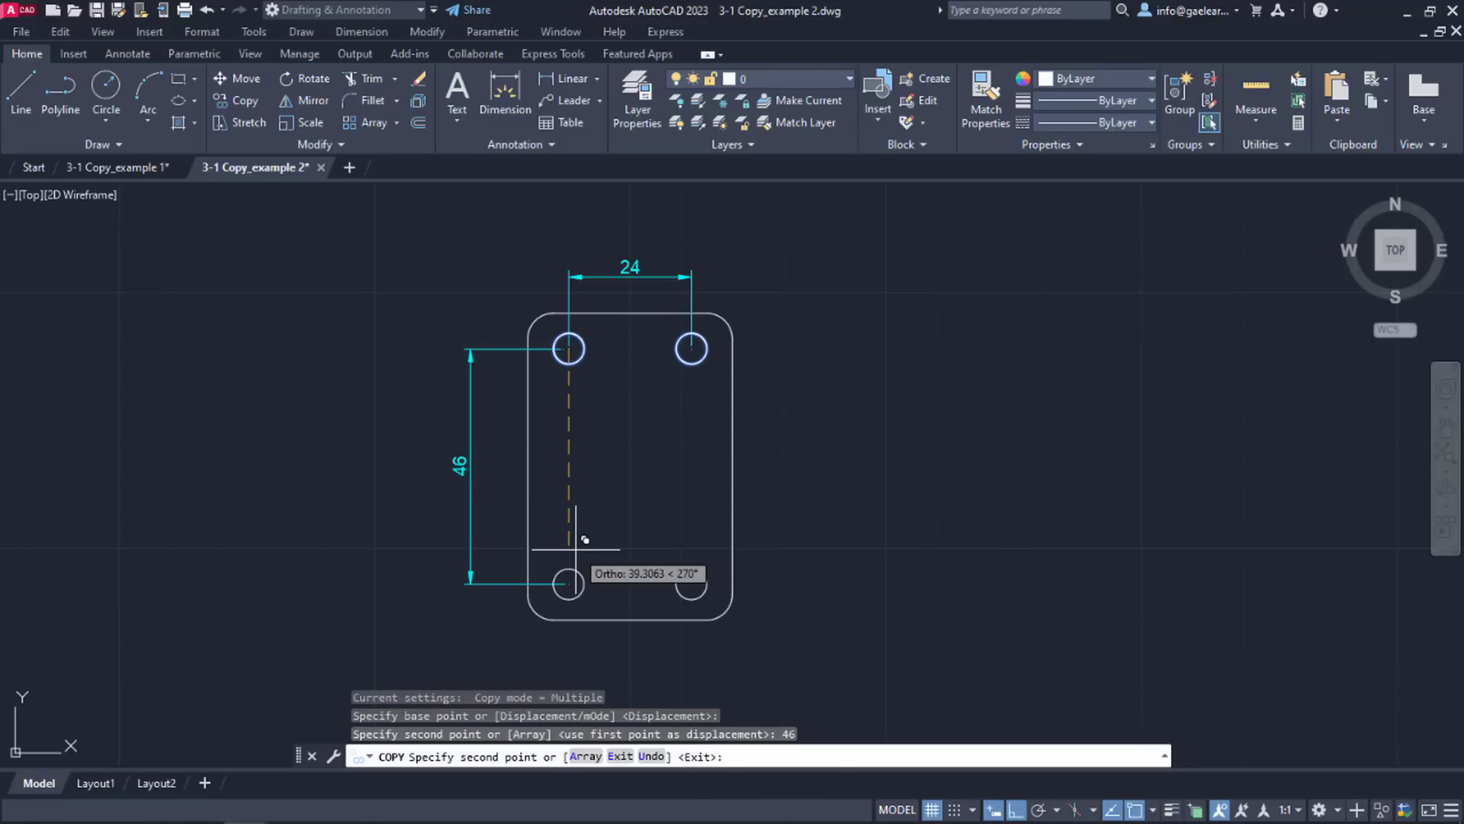
{"action": "key", "text": "Escape"}
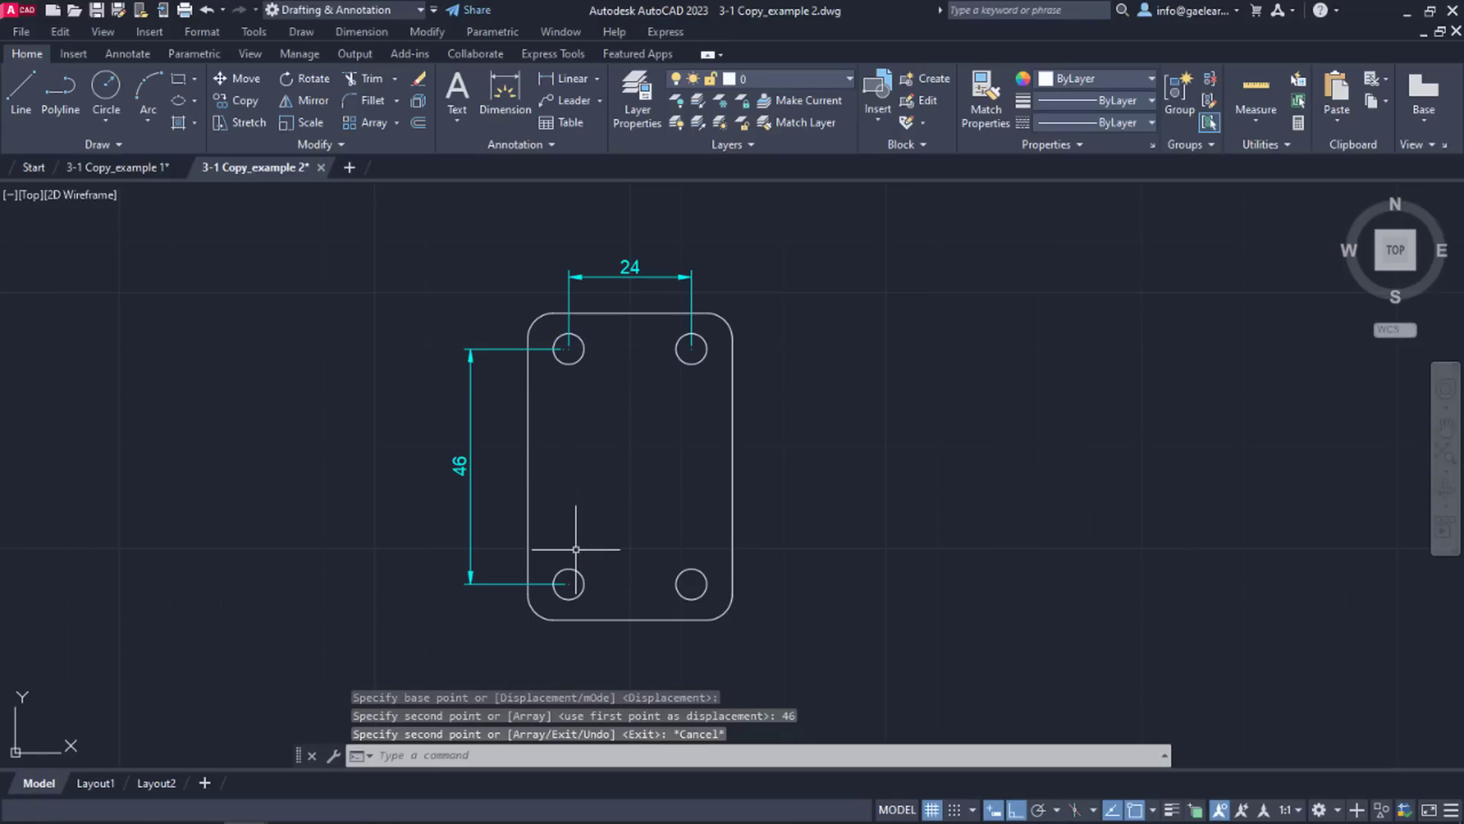